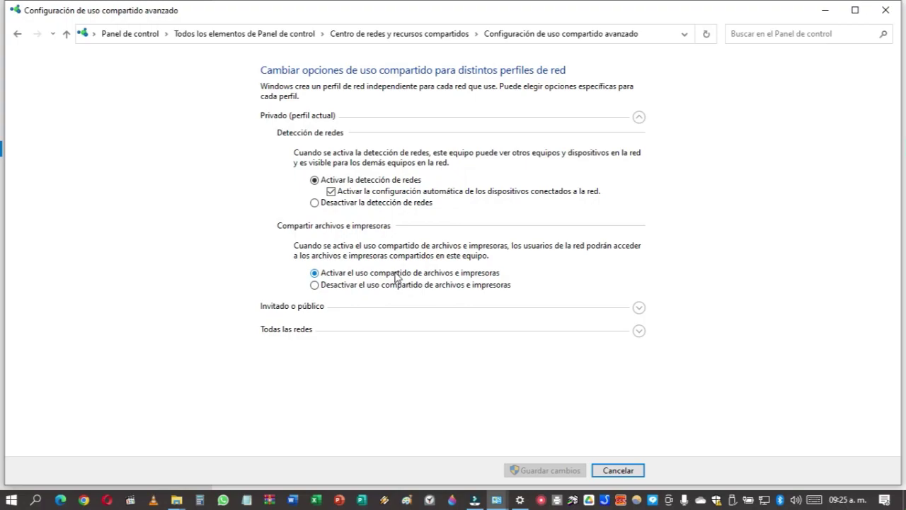
Step: Review the advanced sharing options for the guest or public profile and for all networks, and close the network settings windows
{"action": "left_click", "coordinate": [639, 309]}
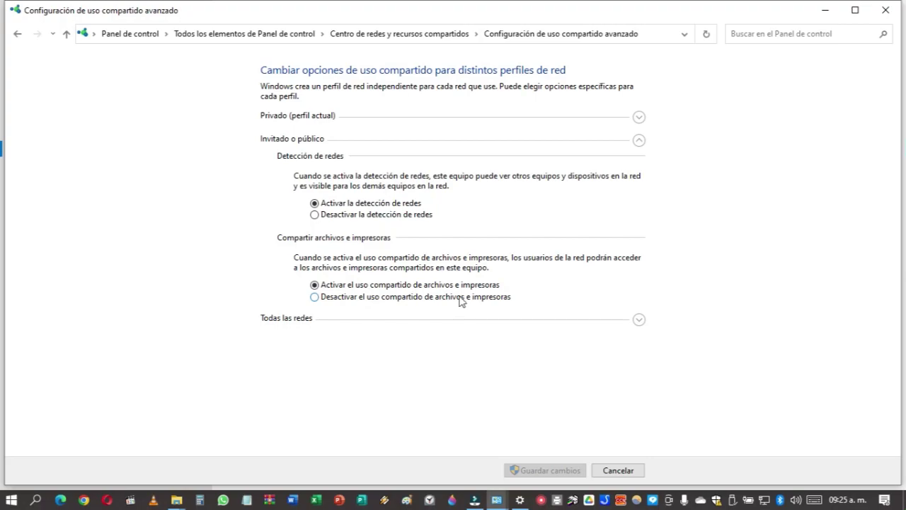
{"action": "left_click", "coordinate": [639, 320]}
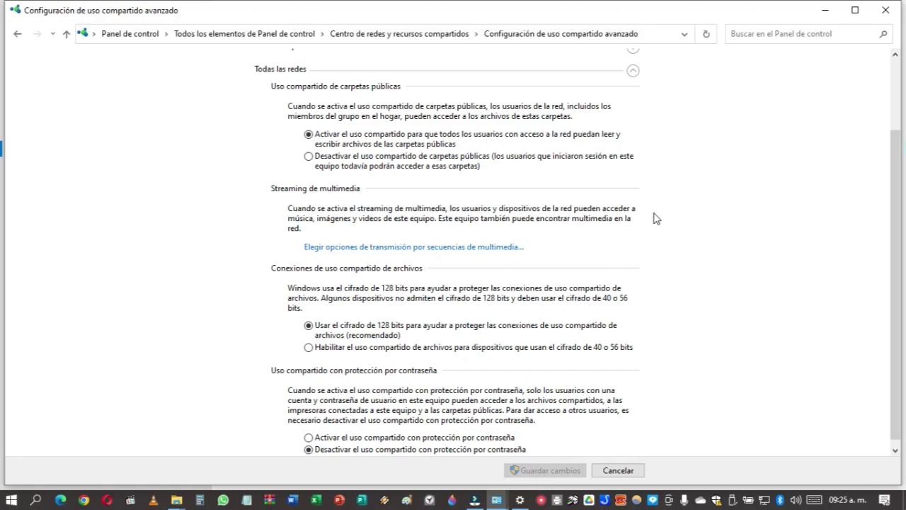
{"action": "left_click", "coordinate": [884, 10]}
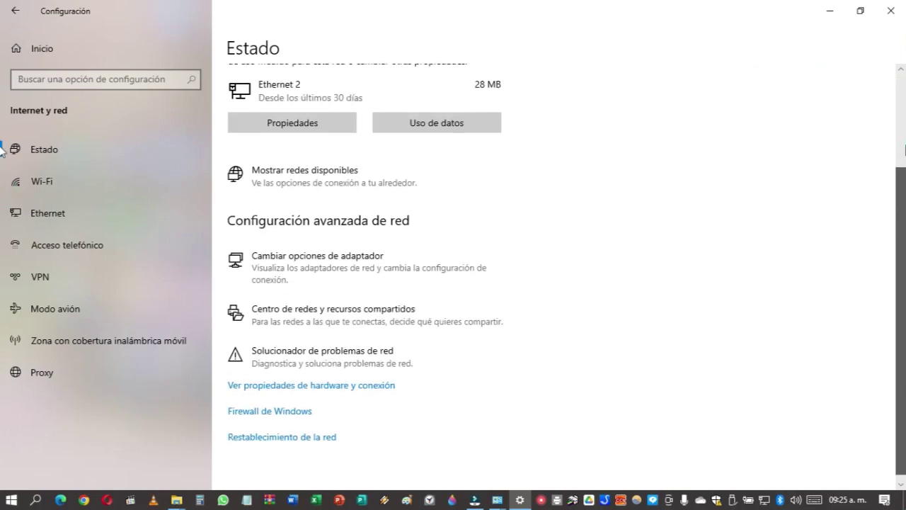
{"action": "left_click", "coordinate": [892, 9]}
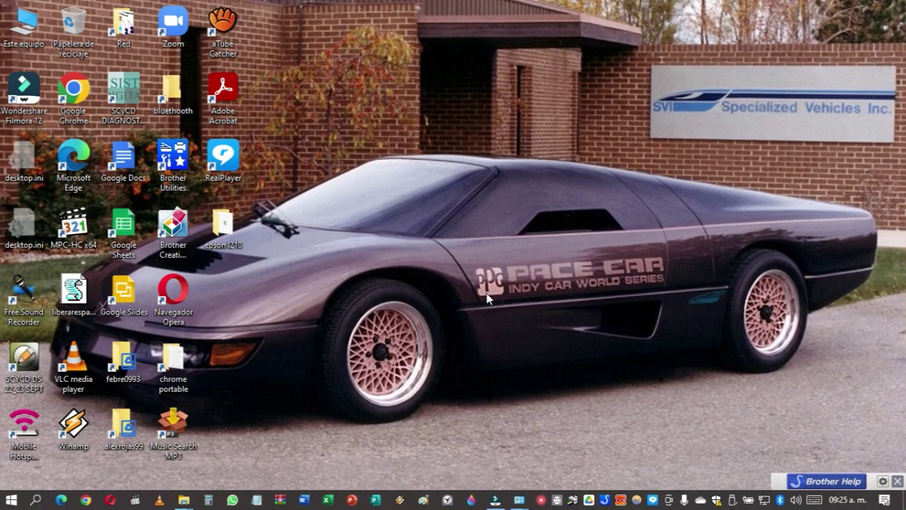
Step: Run L210_X64_153_LA.exe from the epson l210 folder, choose EPSON L210 Series as default printer with Spanish, and mark the license agreement as accepted
{"action": "double_click", "coordinate": [226, 217]}
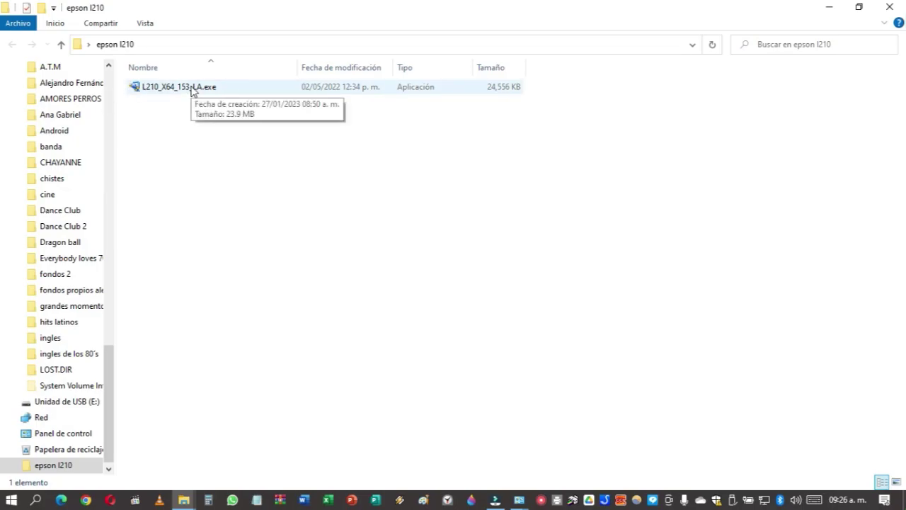
{"action": "double_click", "coordinate": [192, 89]}
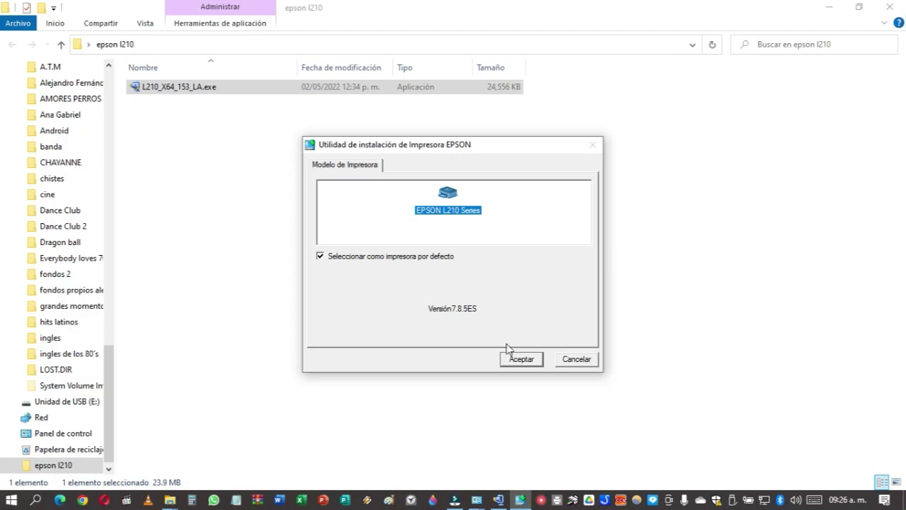
{"action": "left_click", "coordinate": [521, 360]}
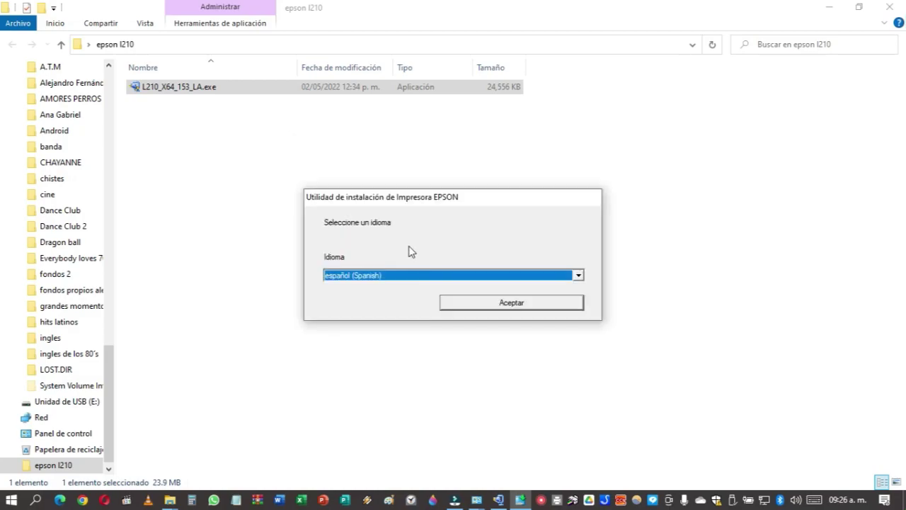
{"action": "left_click", "coordinate": [493, 308]}
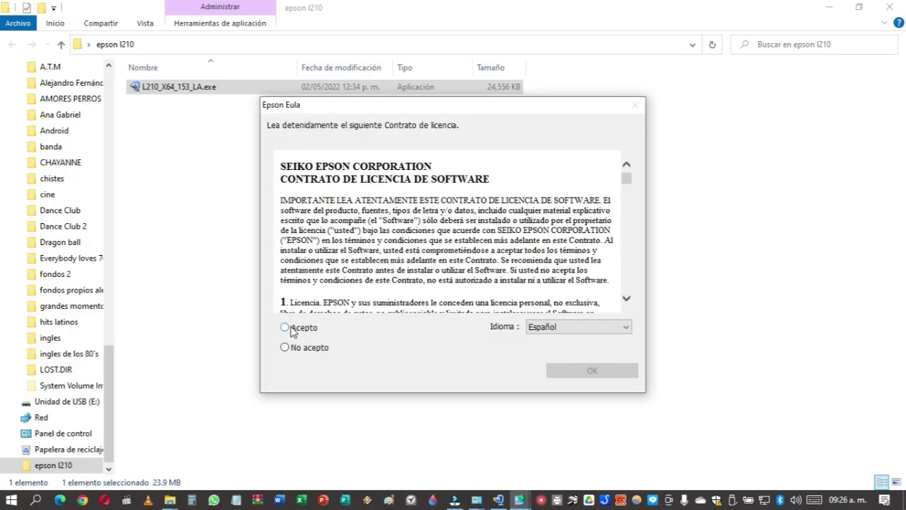
{"action": "left_click", "coordinate": [286, 327]}
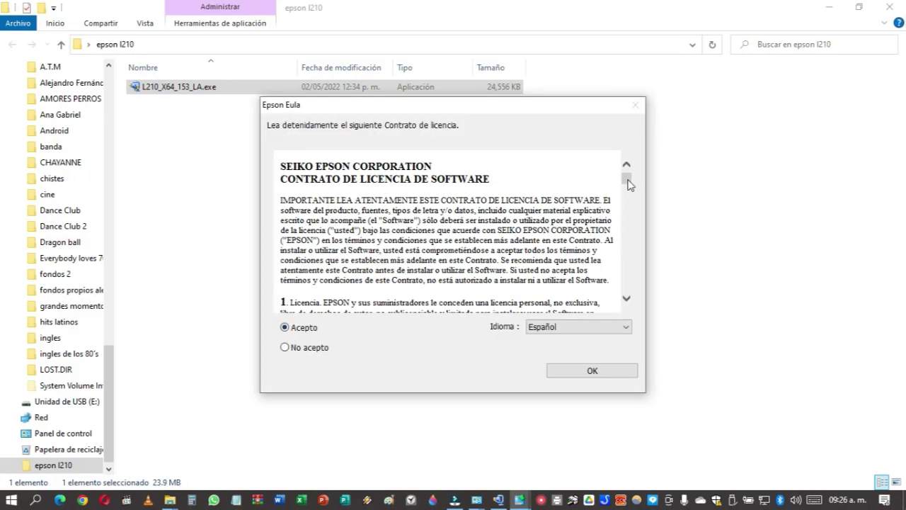
{"action": "left_click_drag", "start_coordinate": [626, 178], "coordinate": [629, 323]}
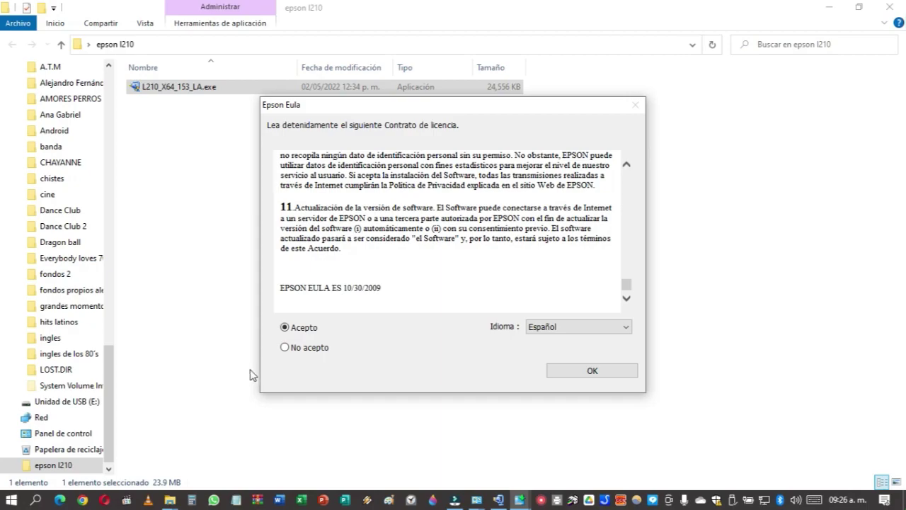
Step: Decline the Epson license agreement to exit the installation, and close the epson l210 folder
{"action": "left_click", "coordinate": [310, 348]}
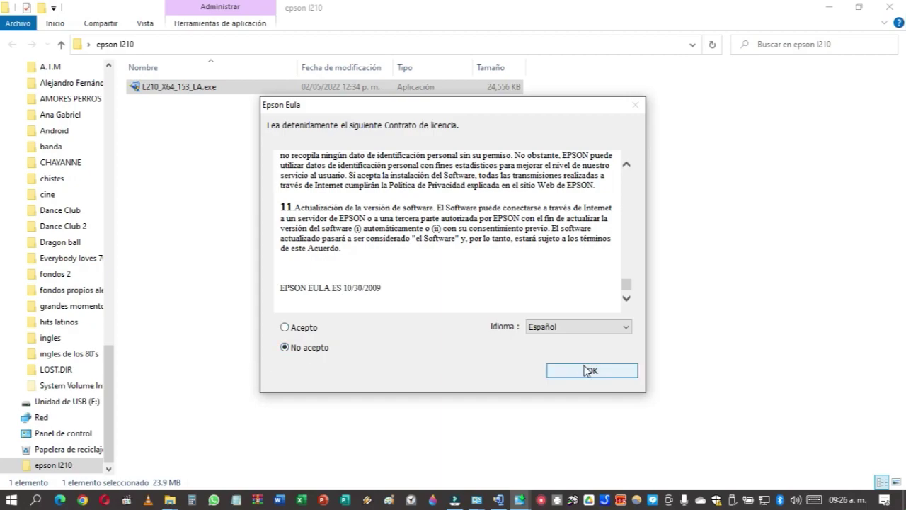
{"action": "left_click", "coordinate": [588, 371]}
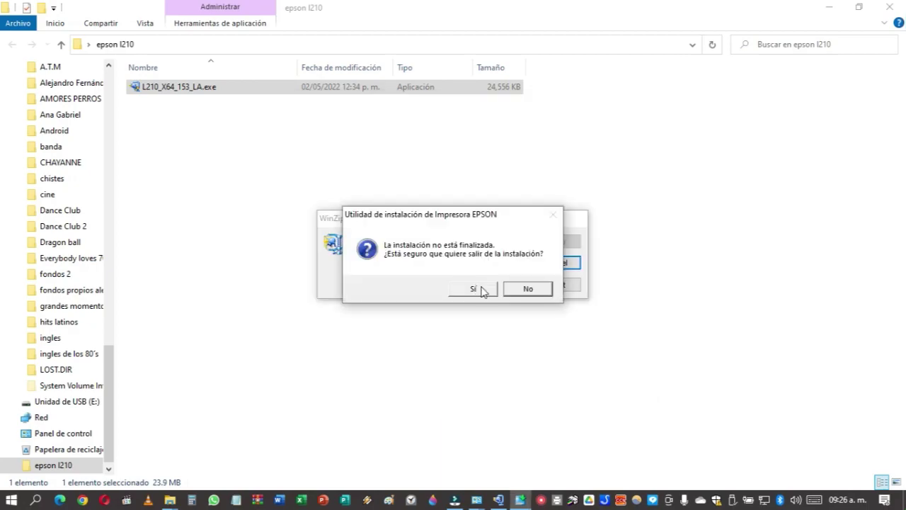
{"action": "left_click", "coordinate": [481, 291]}
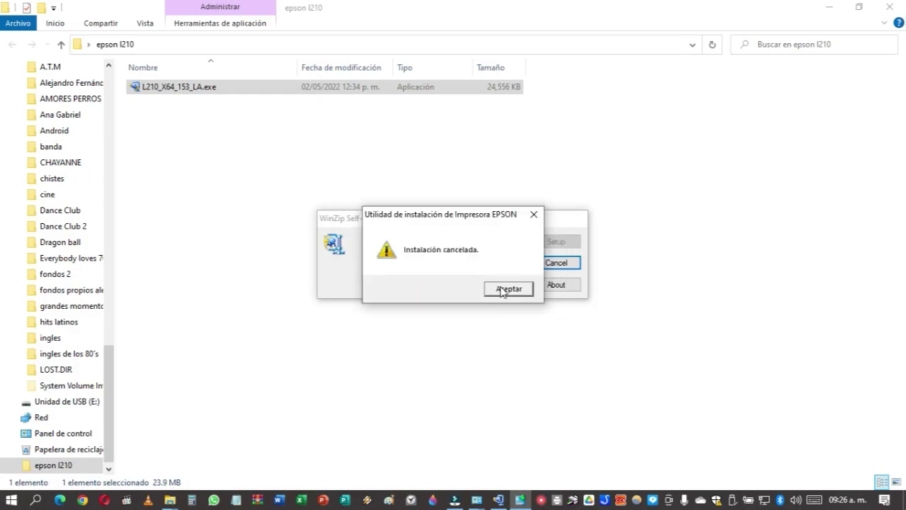
{"action": "left_click", "coordinate": [502, 290]}
{"action": "left_click", "coordinate": [889, 6]}
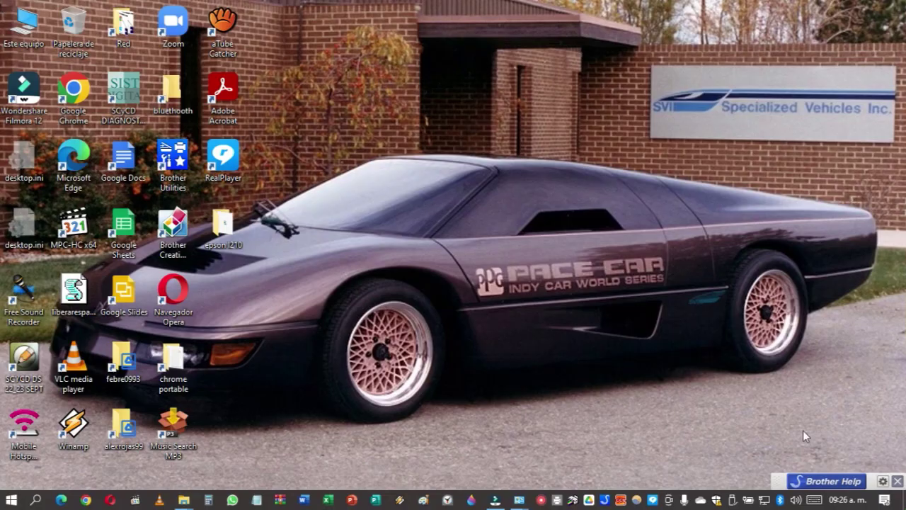
{"action": "right_click", "coordinate": [574, 501]}
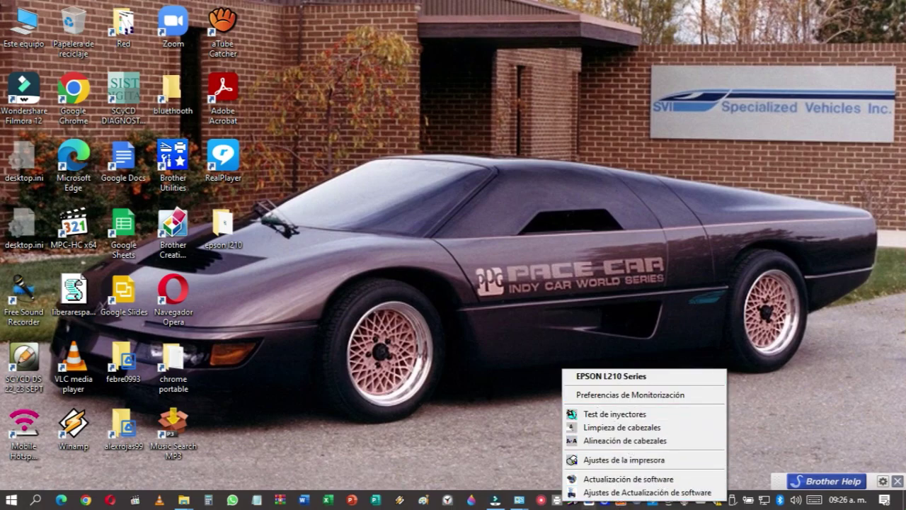
{"action": "left_click", "coordinate": [637, 491]}
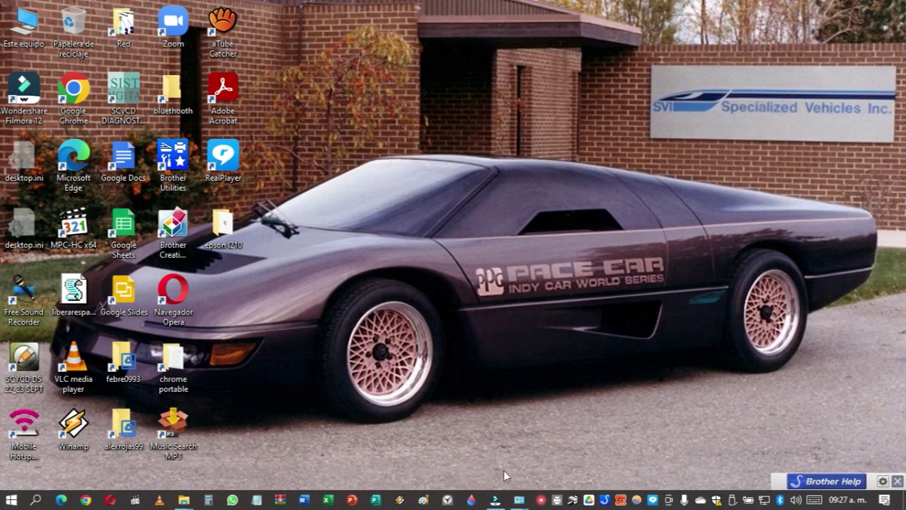
Step: Open the printer properties of the EPSON L210 Series from Dispositivos e impresoras and view its port assignment
{"action": "mouse_move", "coordinate": [520, 501]}
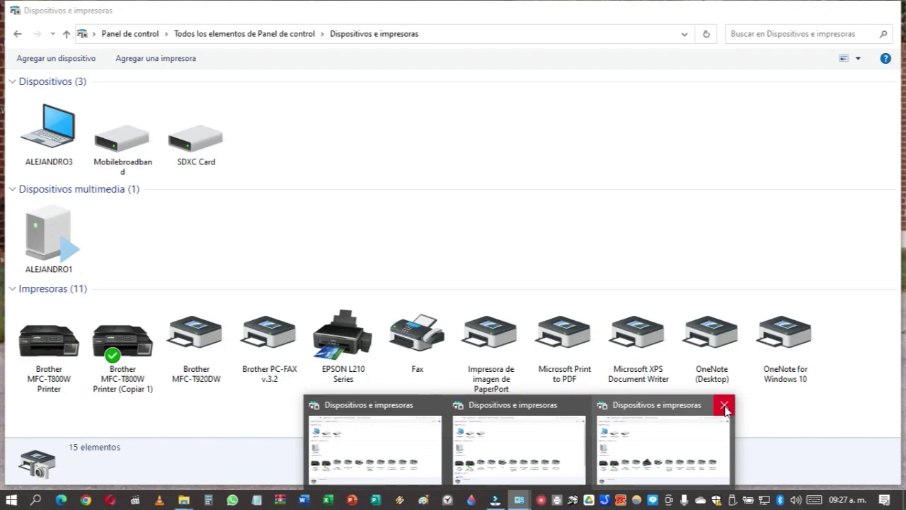
{"action": "left_click", "coordinate": [724, 405]}
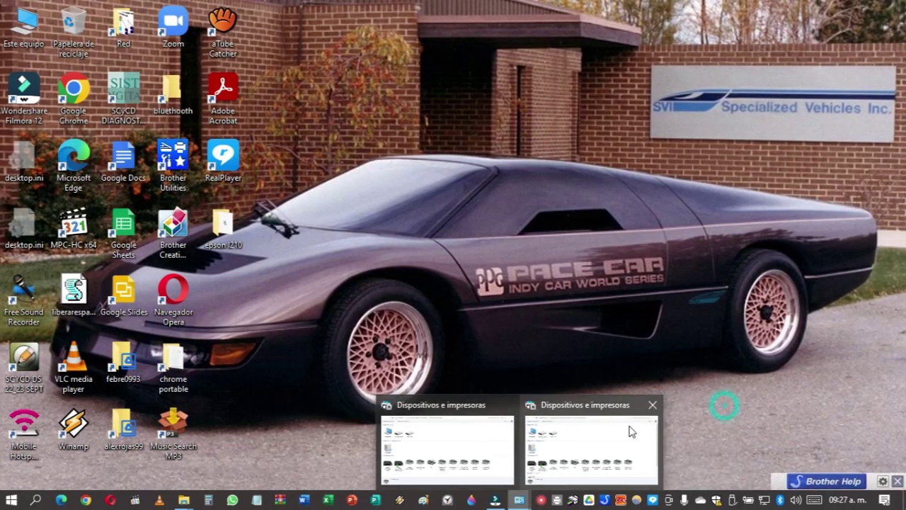
{"action": "left_click", "coordinate": [632, 431]}
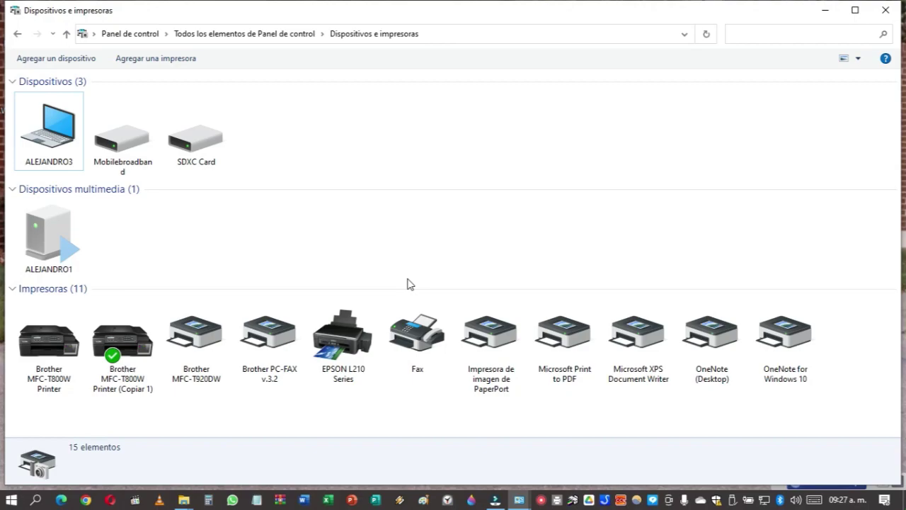
{"action": "left_click", "coordinate": [344, 345]}
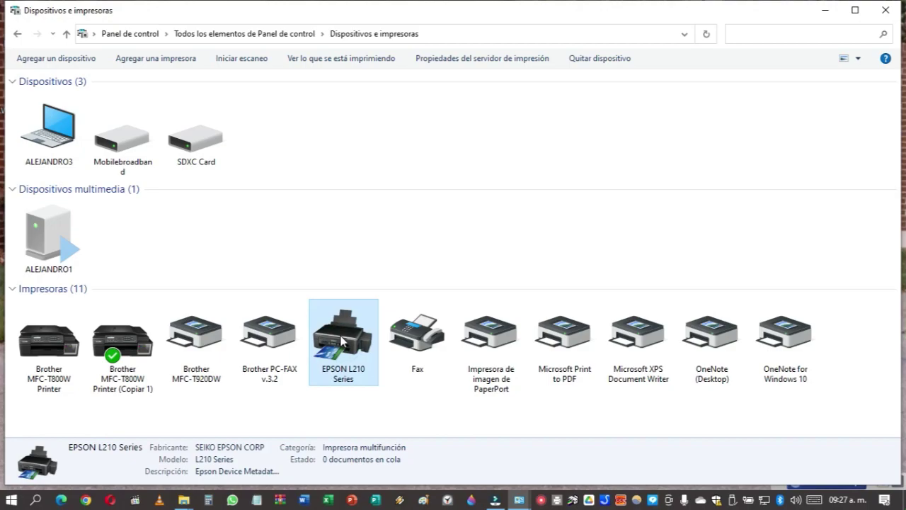
{"action": "right_click", "coordinate": [342, 342]}
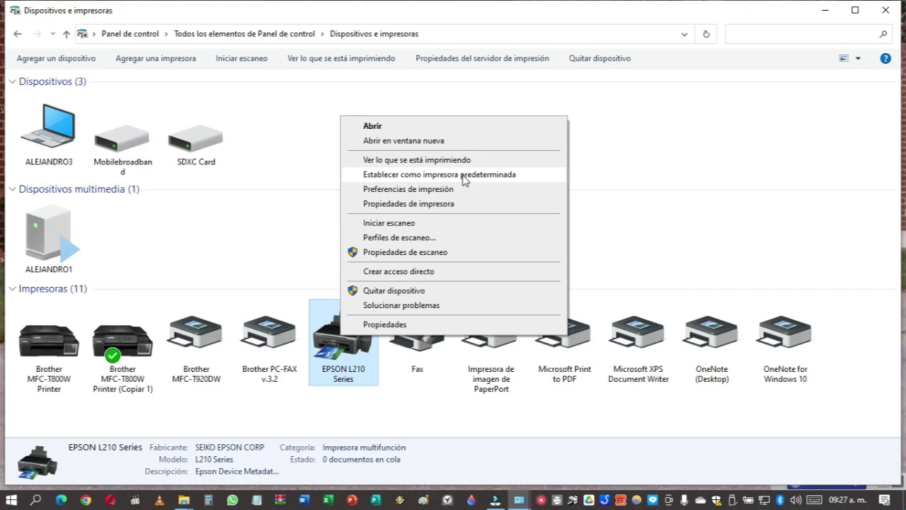
{"action": "left_click", "coordinate": [432, 205]}
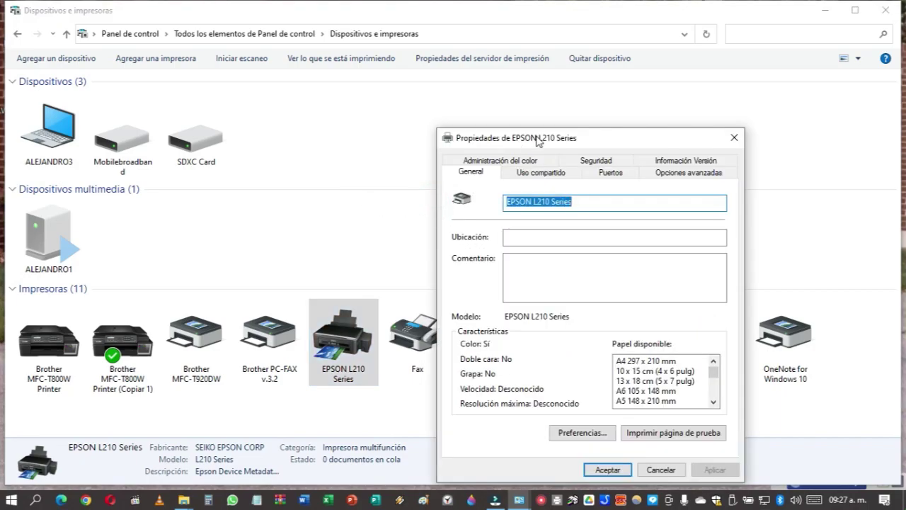
{"action": "left_click_drag", "start_coordinate": [531, 138], "coordinate": [396, 69]}
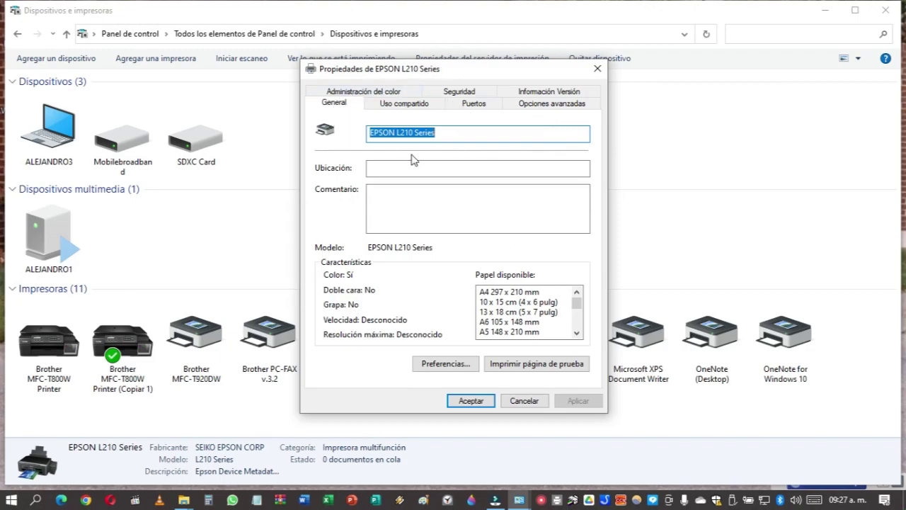
{"action": "left_click", "coordinate": [480, 108]}
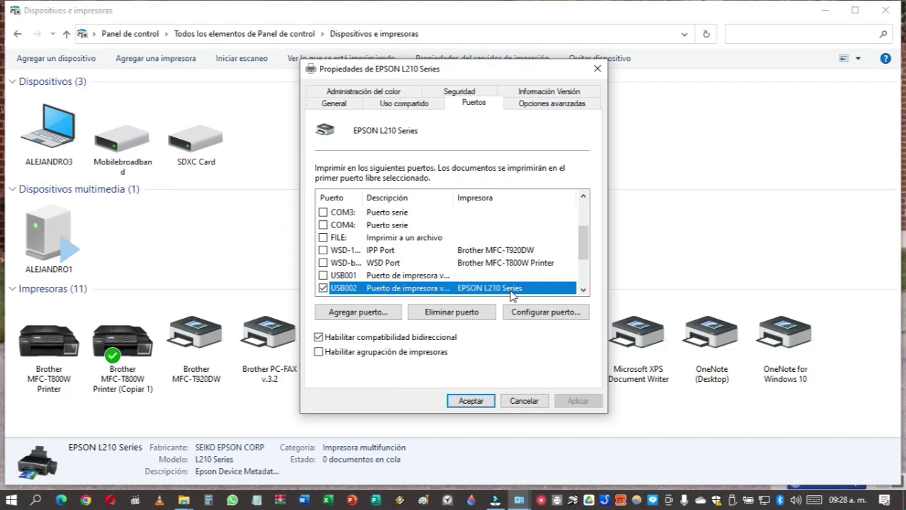
Step: Share the EPSON L210 Series printer on the network under the name EPSON L210 Series, and close the devices window
{"action": "left_click", "coordinate": [409, 106]}
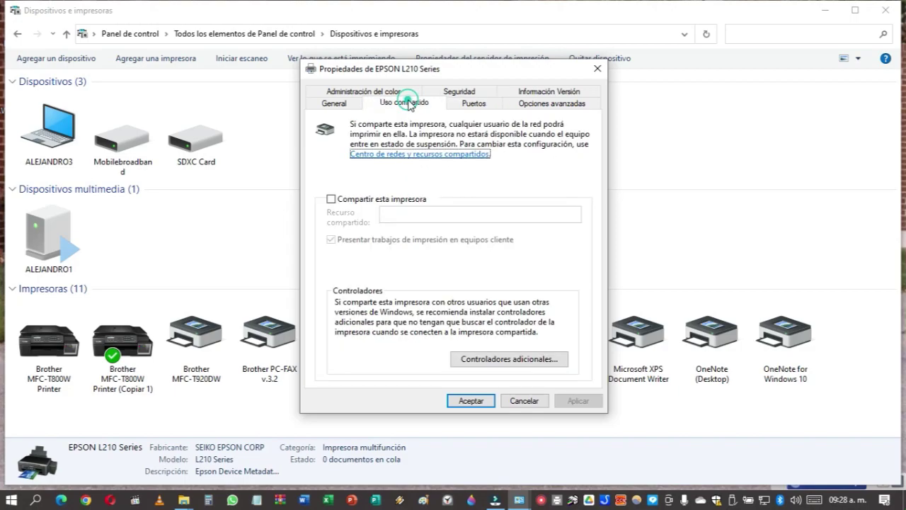
{"action": "left_click", "coordinate": [330, 199]}
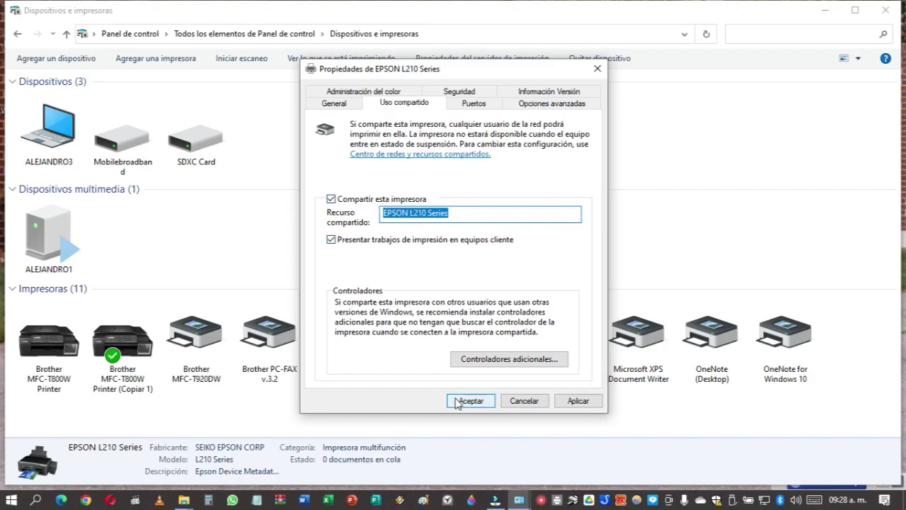
{"action": "left_click", "coordinate": [580, 400]}
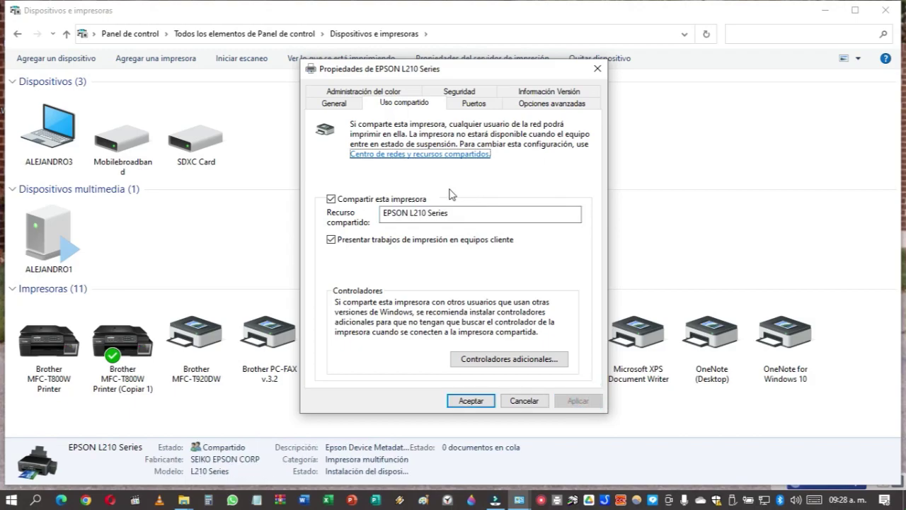
{"action": "left_click", "coordinate": [471, 400]}
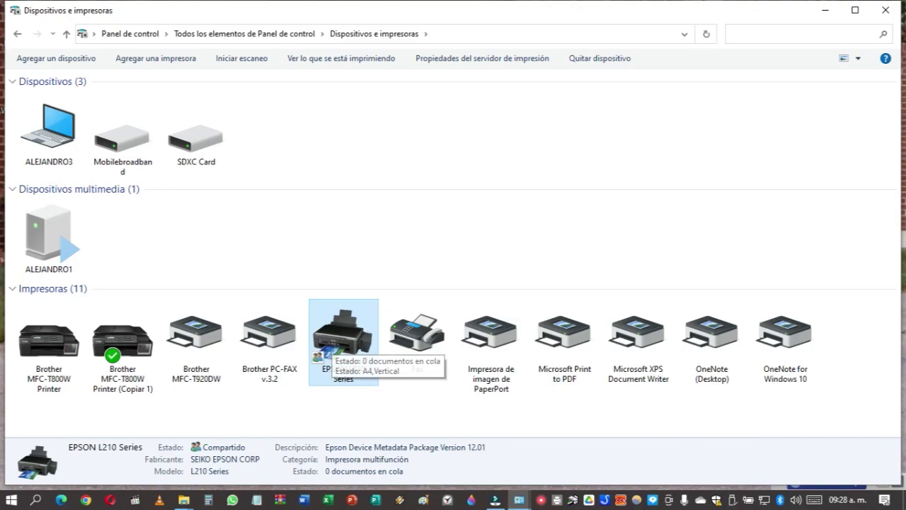
{"action": "left_click", "coordinate": [885, 10]}
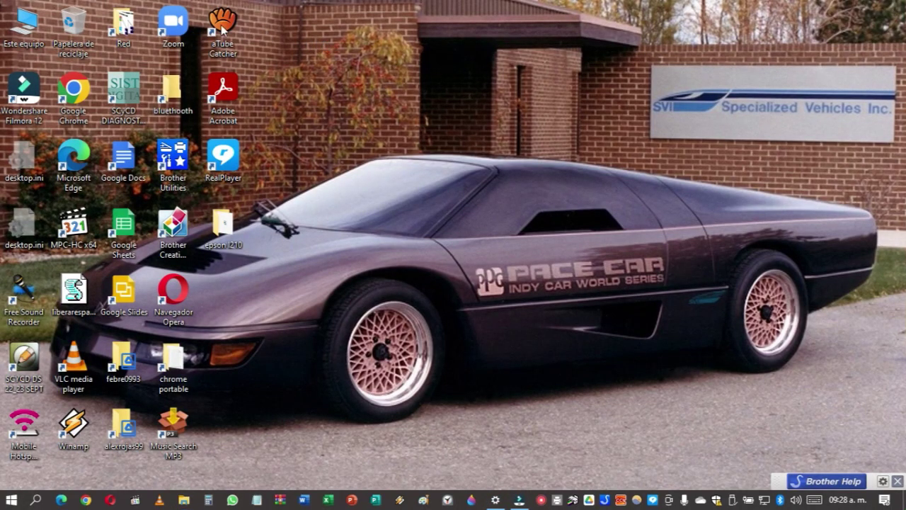
Step: Browse to the MAQUINA00 computer on the network and connect to its shared EPSON L210 Series printer
{"action": "double_click", "coordinate": [129, 27]}
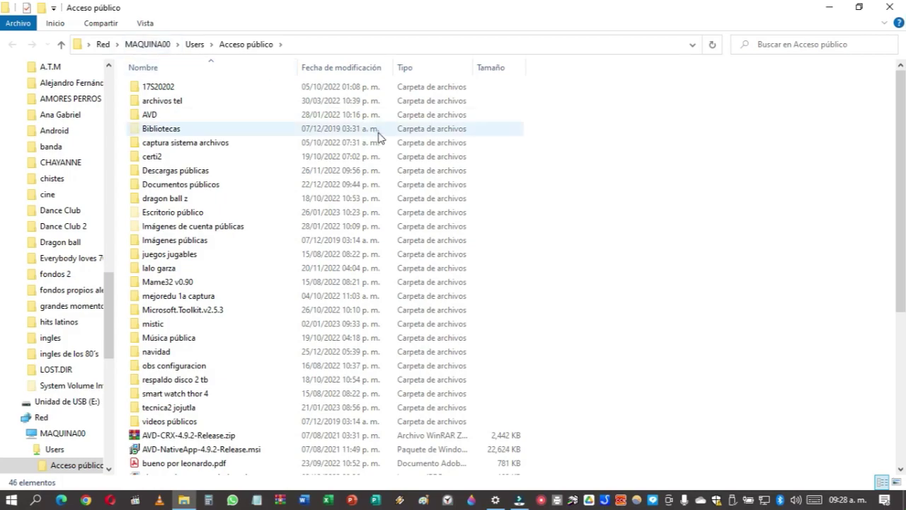
{"action": "left_click", "coordinate": [147, 45]}
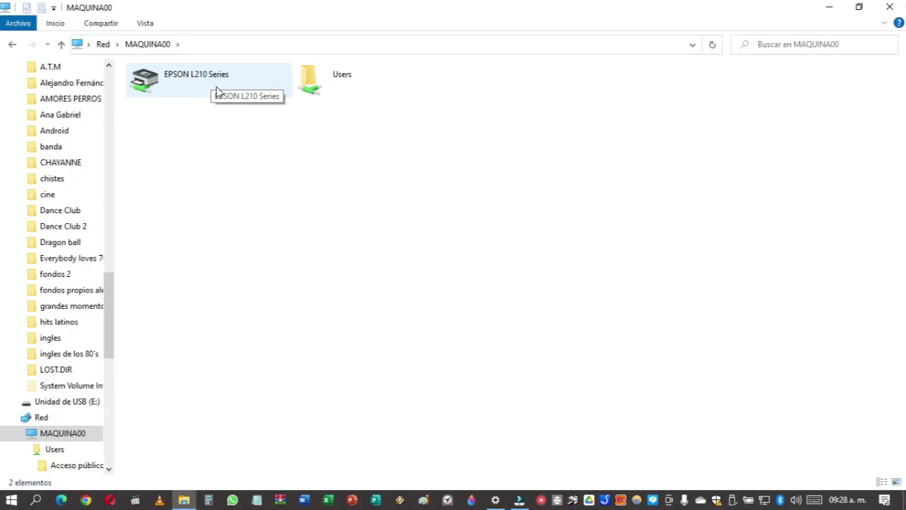
{"action": "left_click", "coordinate": [234, 157]}
{"action": "right_click", "coordinate": [206, 91]}
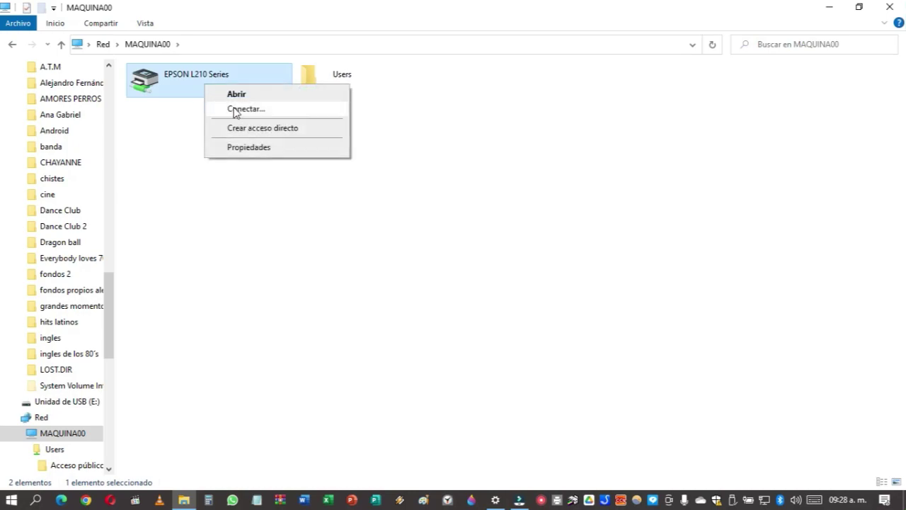
{"action": "left_click", "coordinate": [235, 110]}
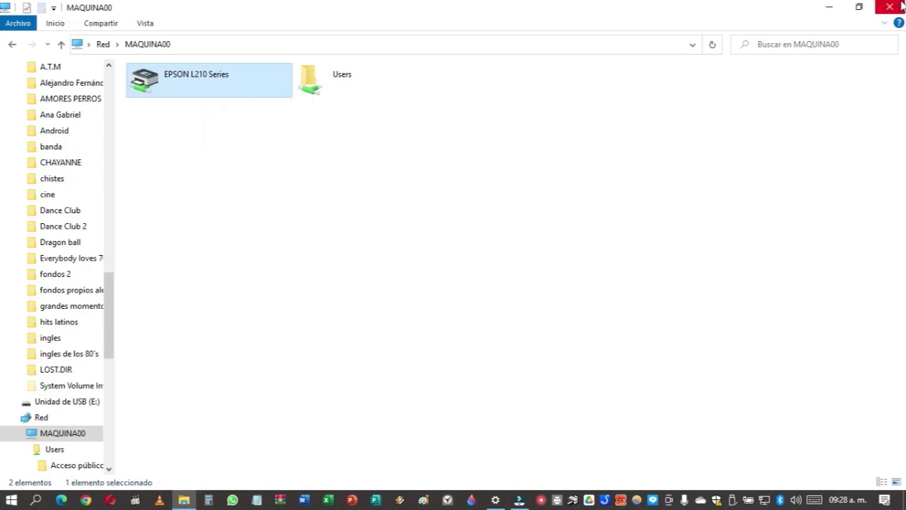
{"action": "left_click", "coordinate": [900, 6]}
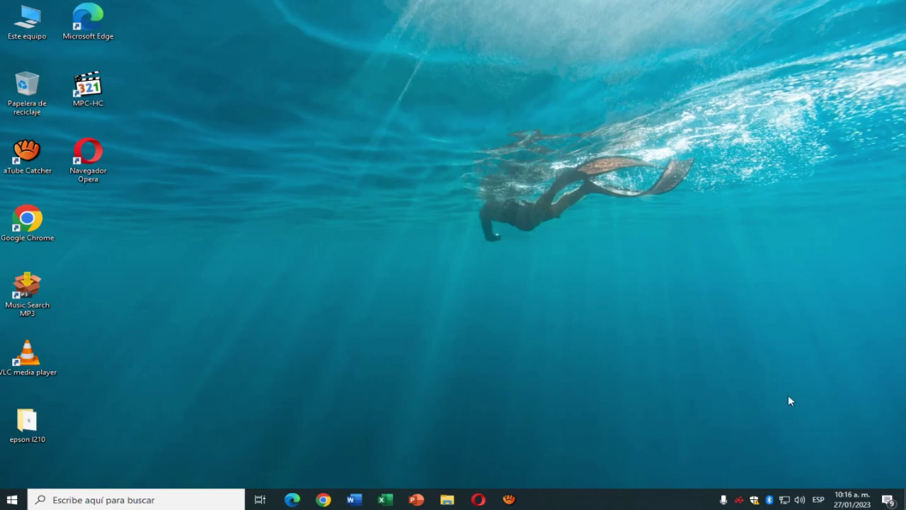
Step: Examine the advanced sharing settings for the private, guest or public, and all-networks profiles, and close the network settings windows
{"action": "right_click", "coordinate": [782, 502]}
{"action": "left_click", "coordinate": [797, 484]}
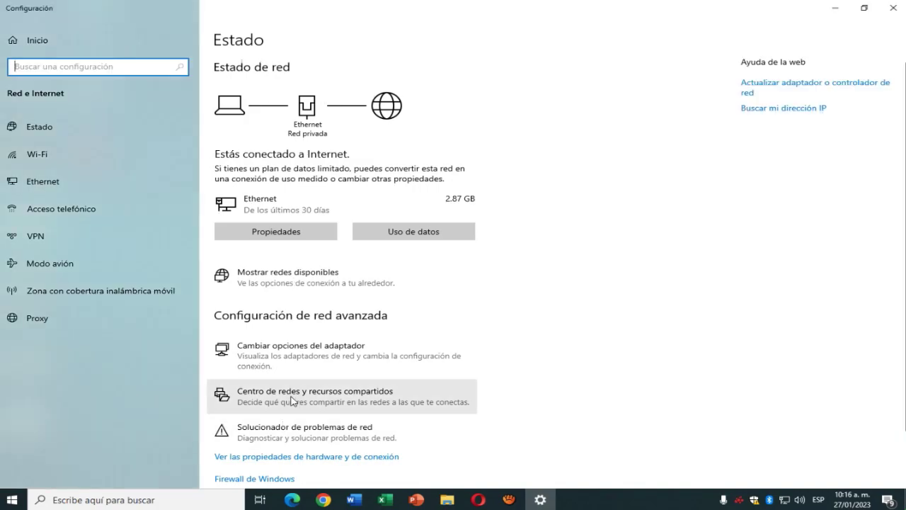
{"action": "left_click", "coordinate": [293, 401]}
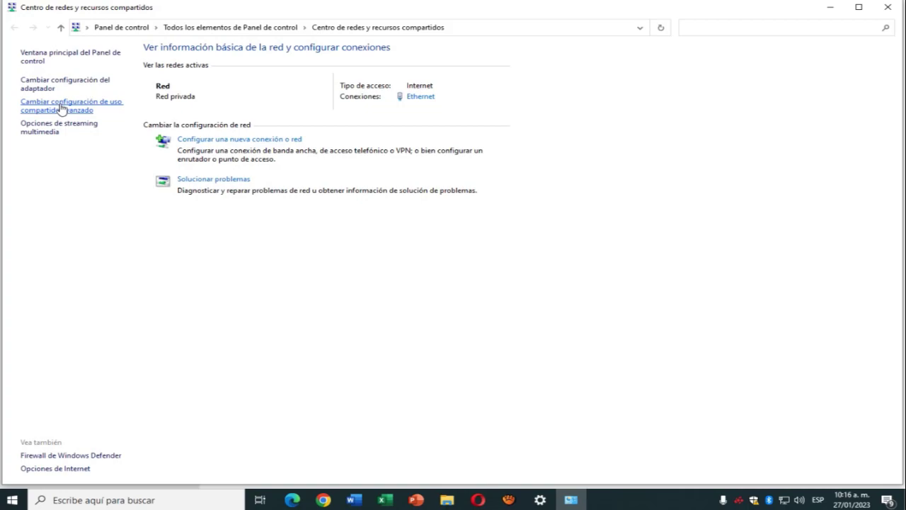
{"action": "left_click", "coordinate": [62, 106]}
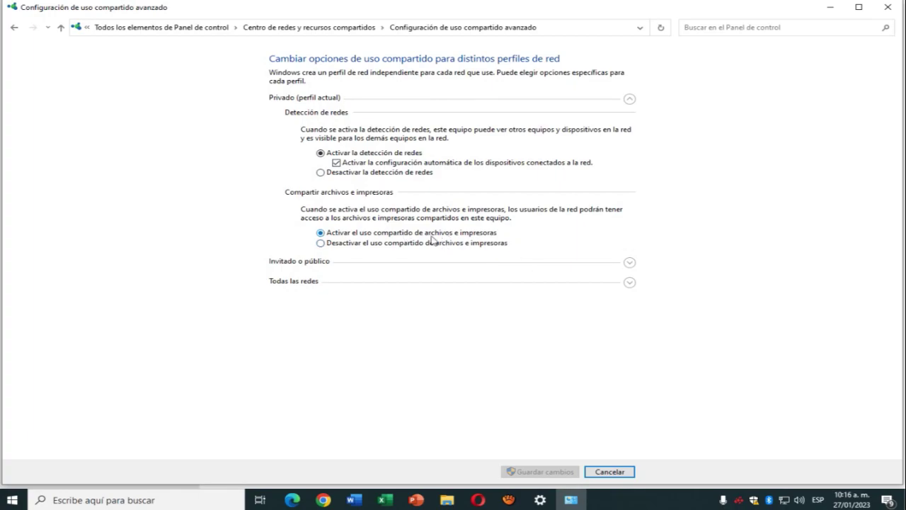
{"action": "left_click", "coordinate": [629, 261]}
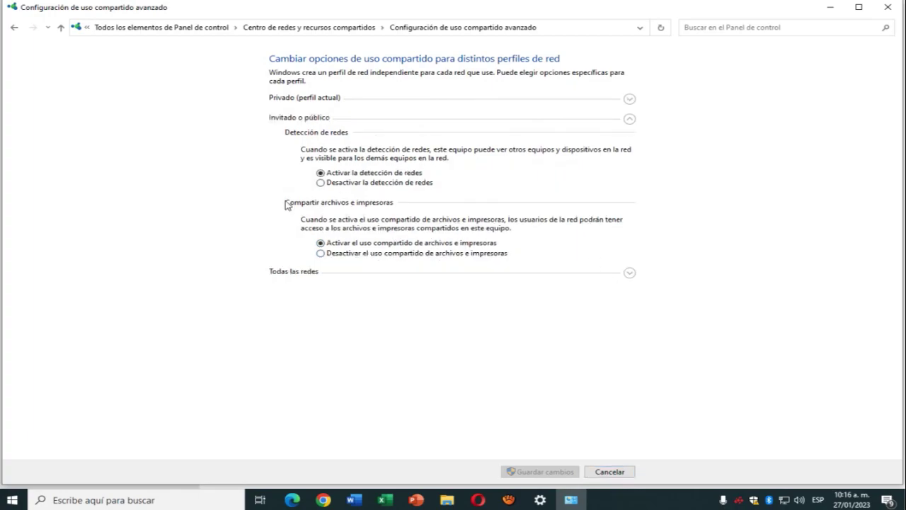
{"action": "left_click", "coordinate": [628, 274]}
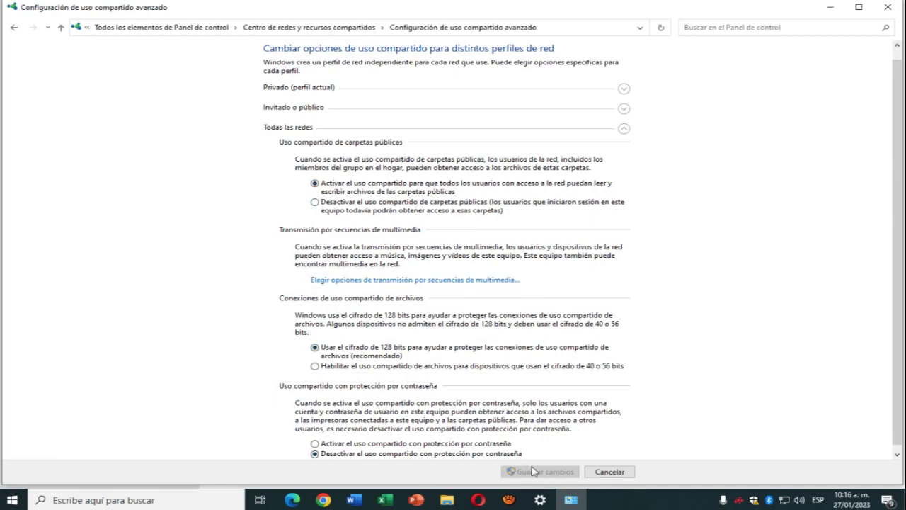
{"action": "left_click", "coordinate": [886, 7]}
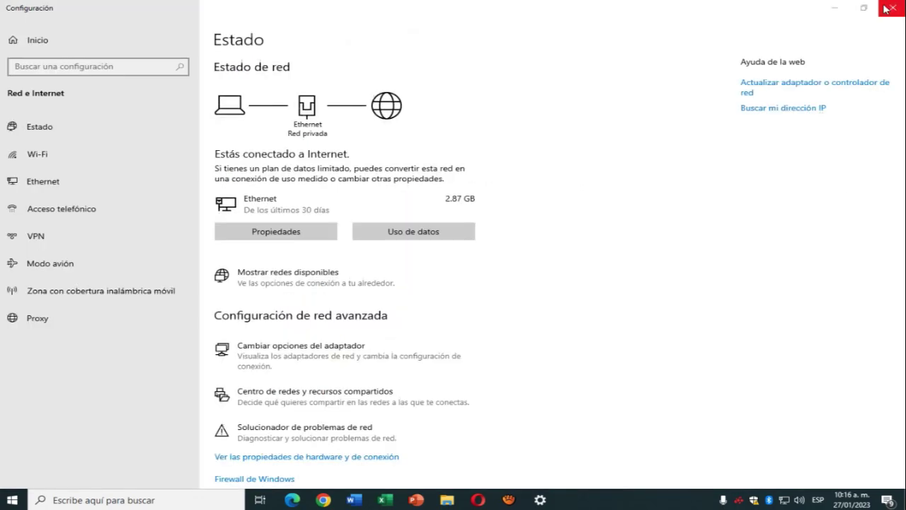
{"action": "left_click", "coordinate": [892, 7]}
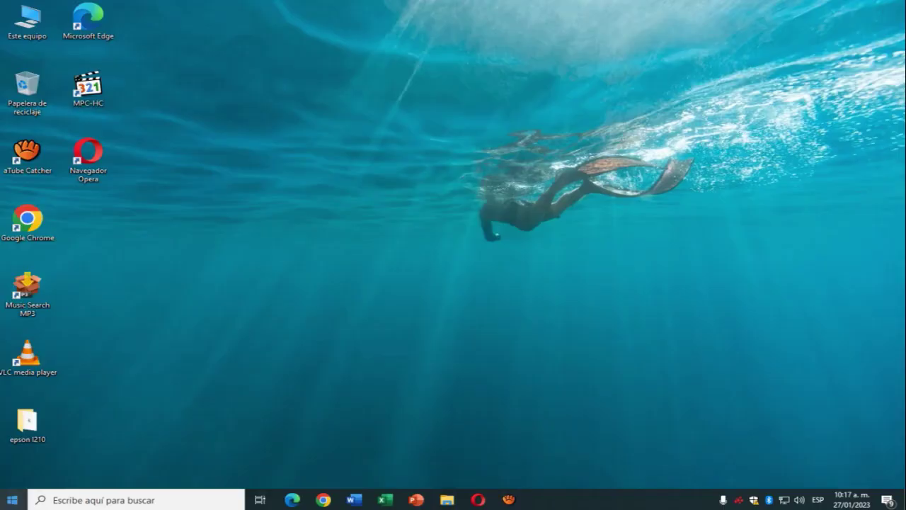
Step: Browse the network to the MAQUINA00 computer to check its shared printers, and close the window
{"action": "left_click", "coordinate": [12, 498]}
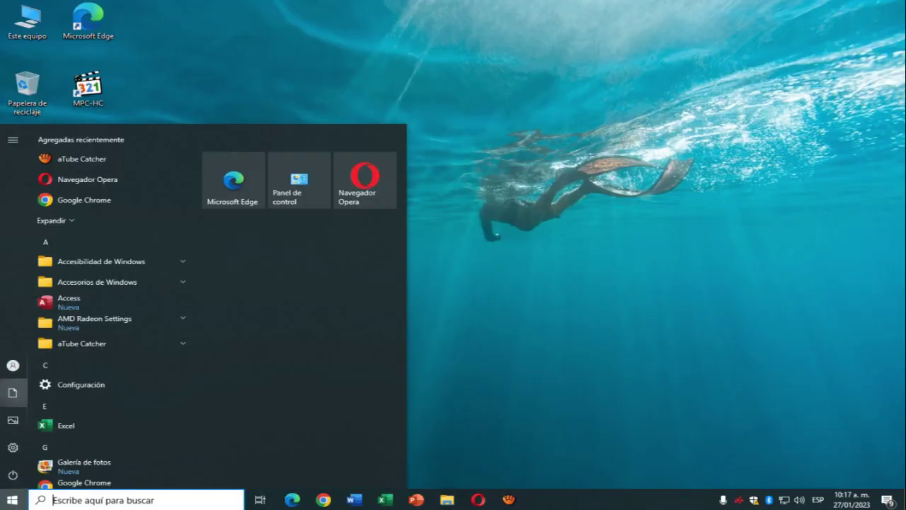
{"action": "mouse_move", "coordinate": [15, 393]}
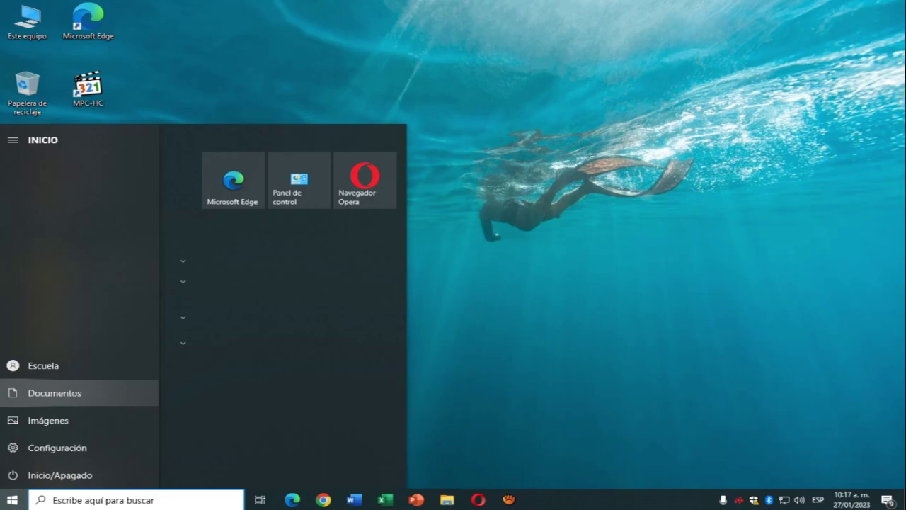
{"action": "left_click", "coordinate": [15, 395]}
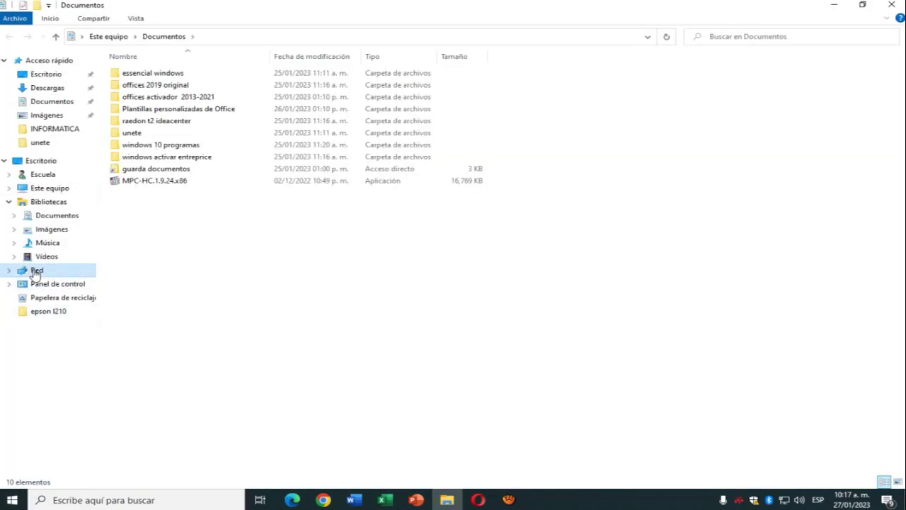
{"action": "left_click", "coordinate": [35, 272]}
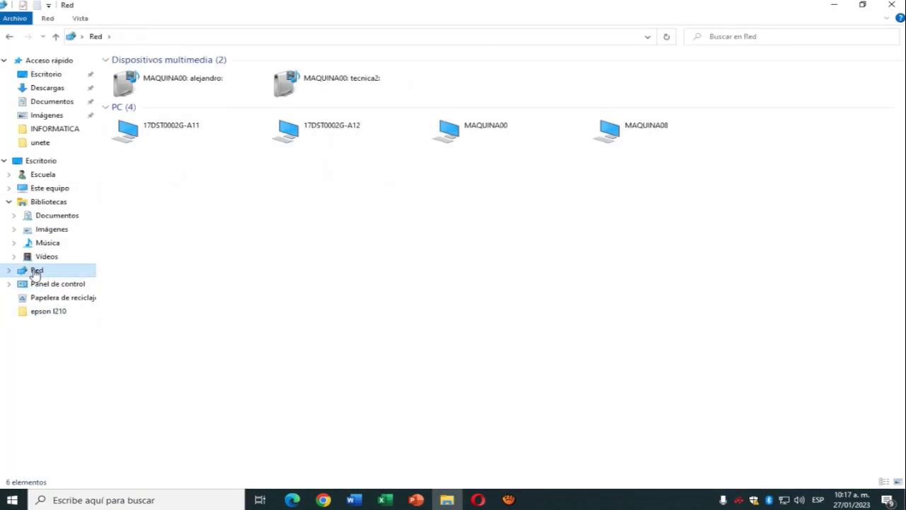
{"action": "double_click", "coordinate": [485, 133]}
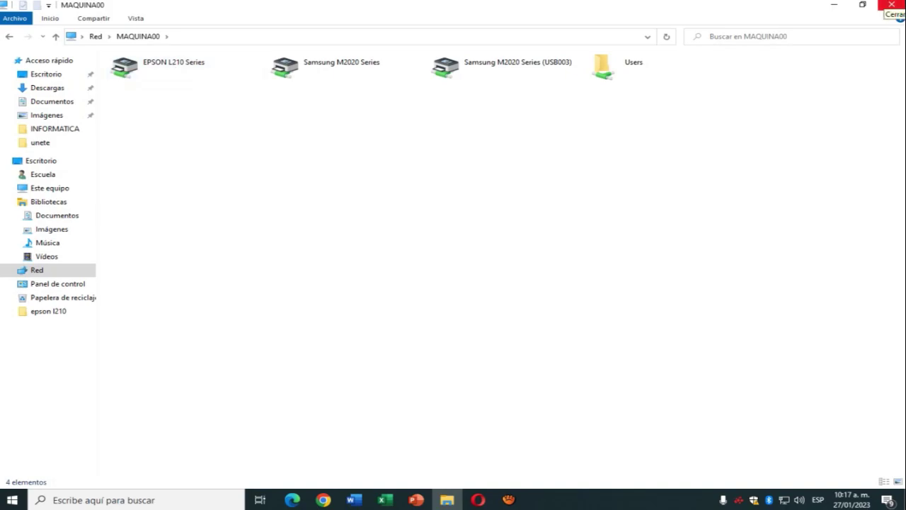
{"action": "left_click", "coordinate": [891, 5]}
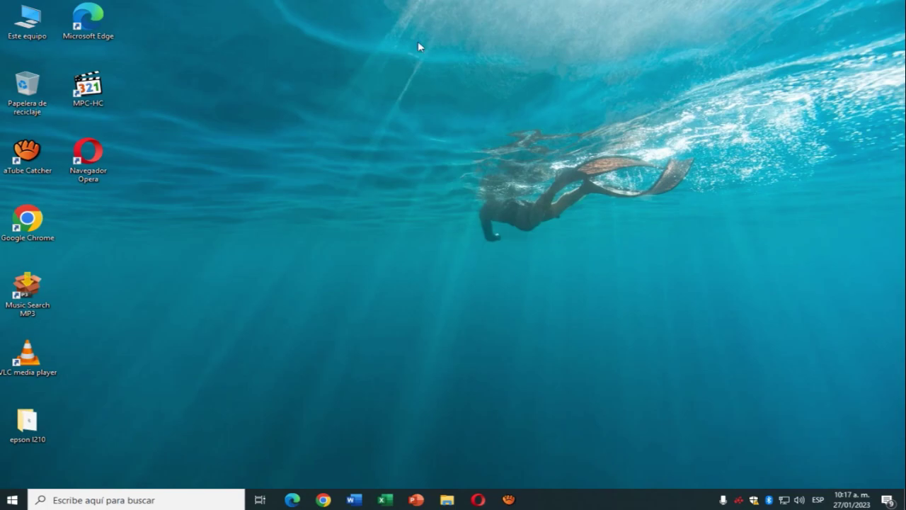
Step: Run the L210_X64_153_LA installer from the epson l210 desktop folder, and close the folder window
{"action": "double_click", "coordinate": [25, 429]}
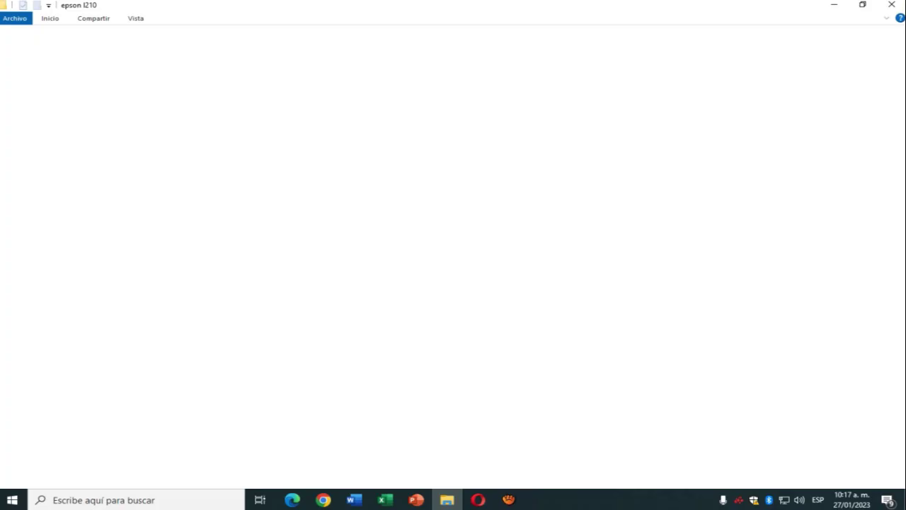
{"action": "left_click", "coordinate": [162, 75]}
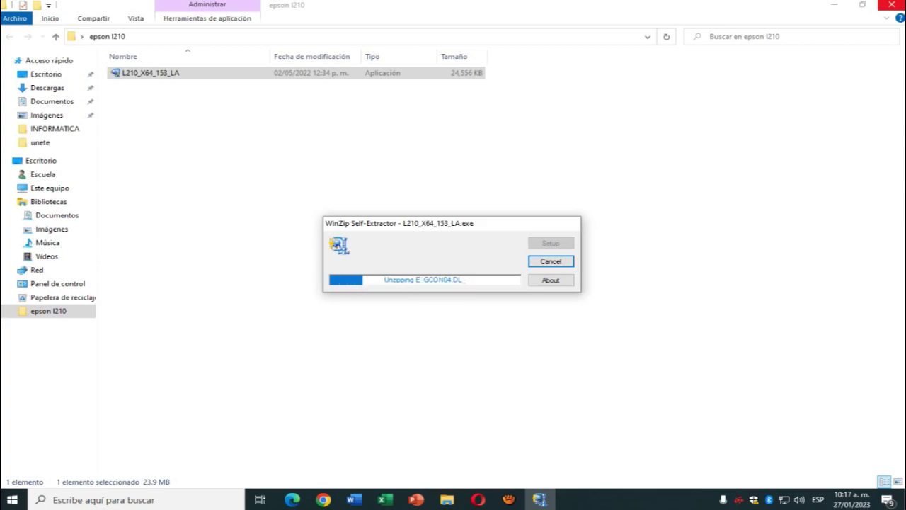
{"action": "left_click", "coordinate": [891, 5]}
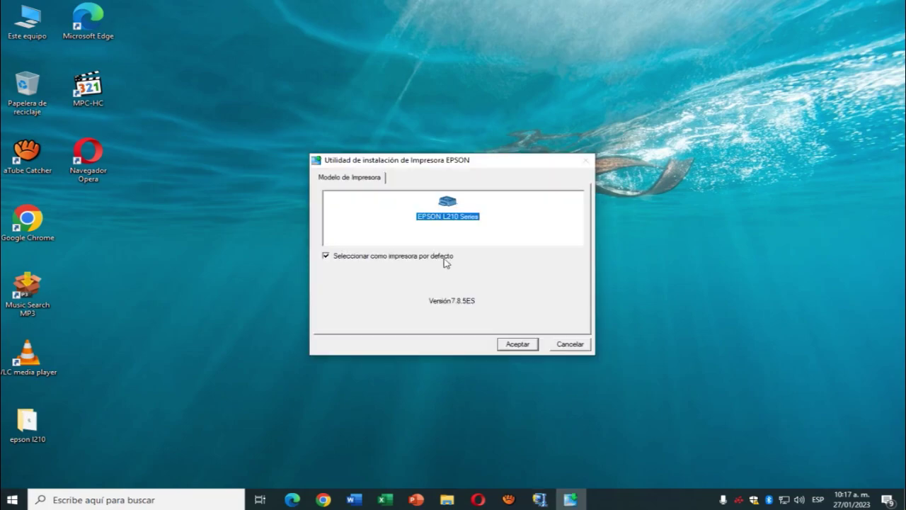
Step: Install the EPSON L210 Series as default printer with español (Spanish) as the language, and accept the Epson license agreement
{"action": "left_click", "coordinate": [516, 342]}
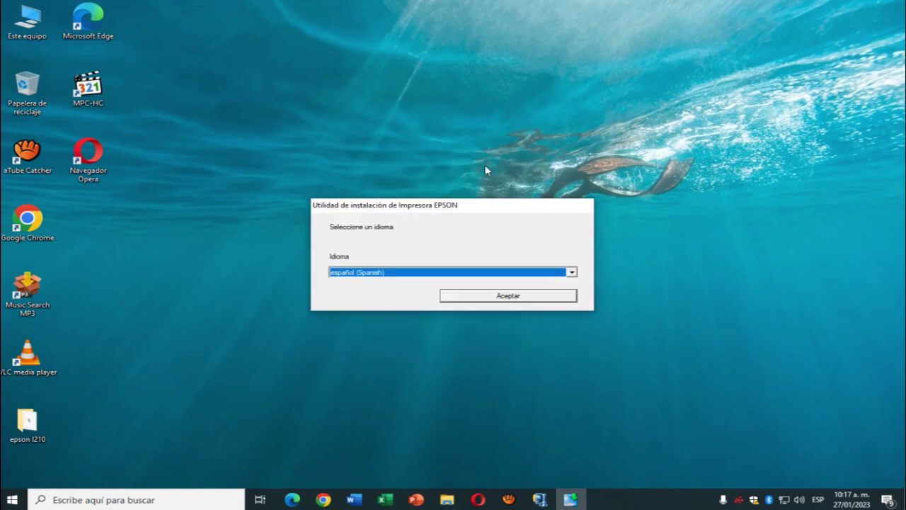
{"action": "left_click", "coordinate": [480, 298]}
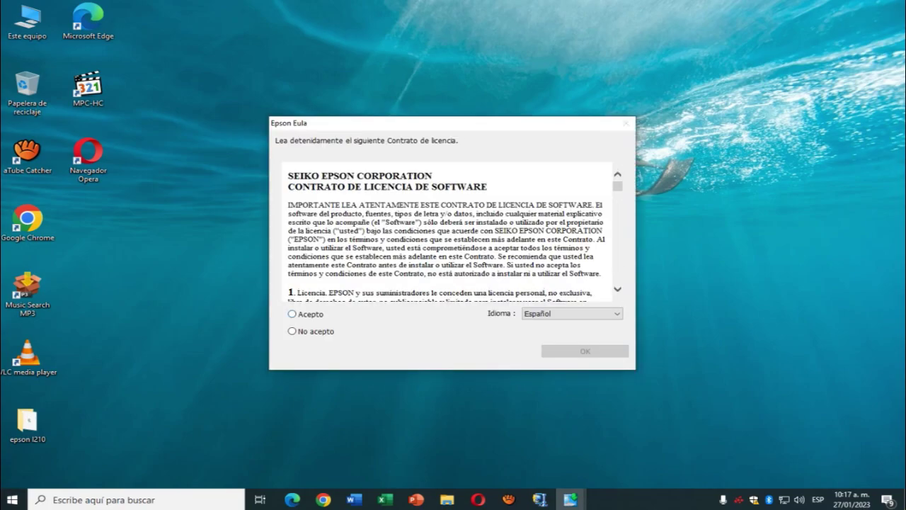
{"action": "left_click", "coordinate": [292, 313]}
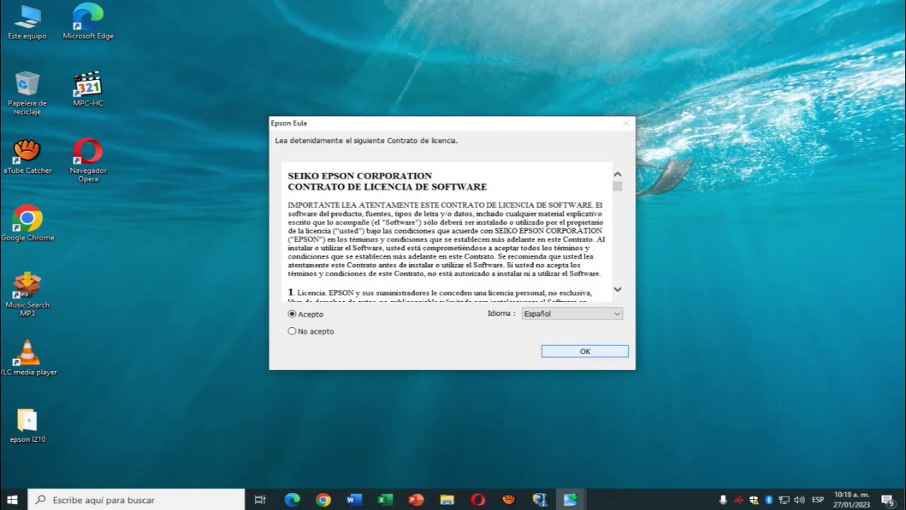
{"action": "left_click", "coordinate": [573, 350]}
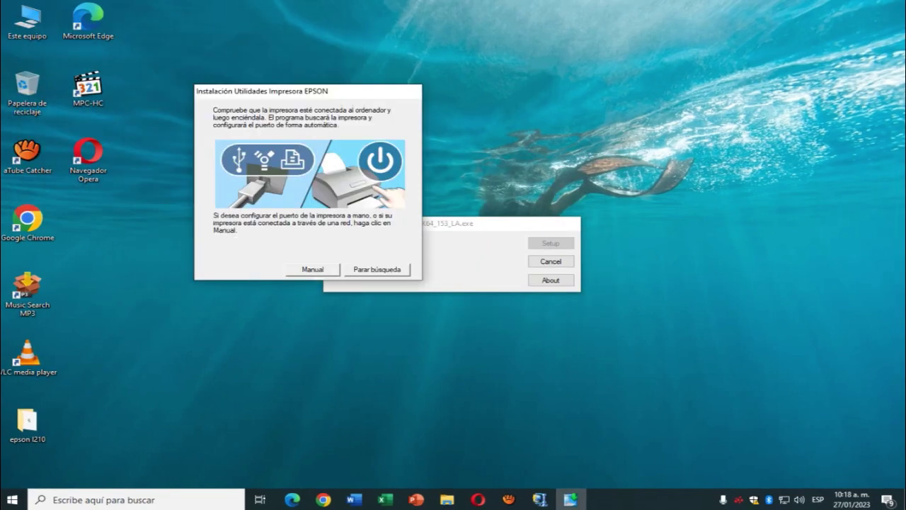
Step: Configure the printer port manually as PORTPROMPT: (Puerto local) and finish the driver installation
{"action": "left_click", "coordinate": [316, 299]}
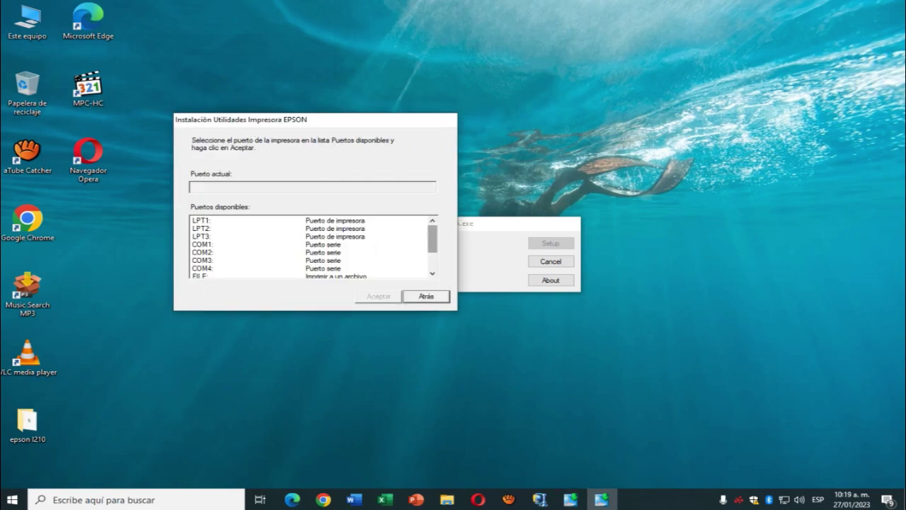
{"action": "scroll", "coordinate": [312, 247], "scroll_direction": "down", "scroll_amount": 2}
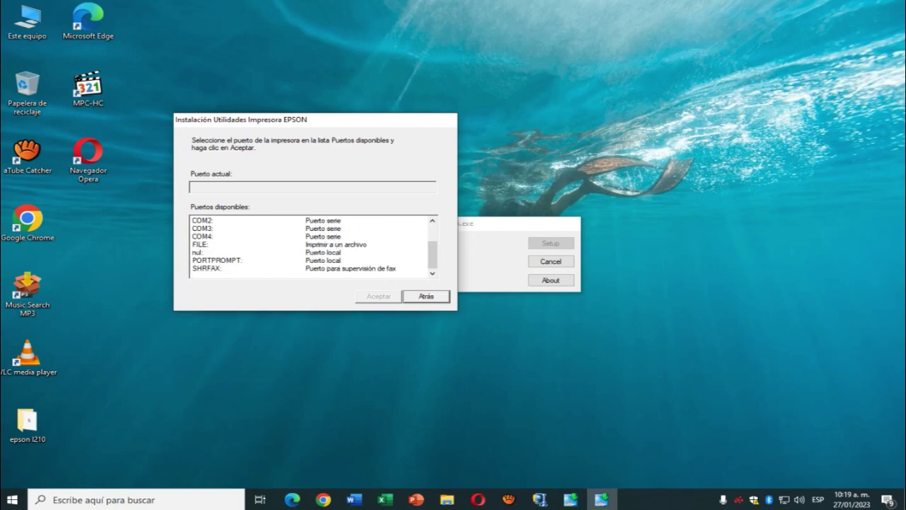
{"action": "left_click", "coordinate": [216, 260]}
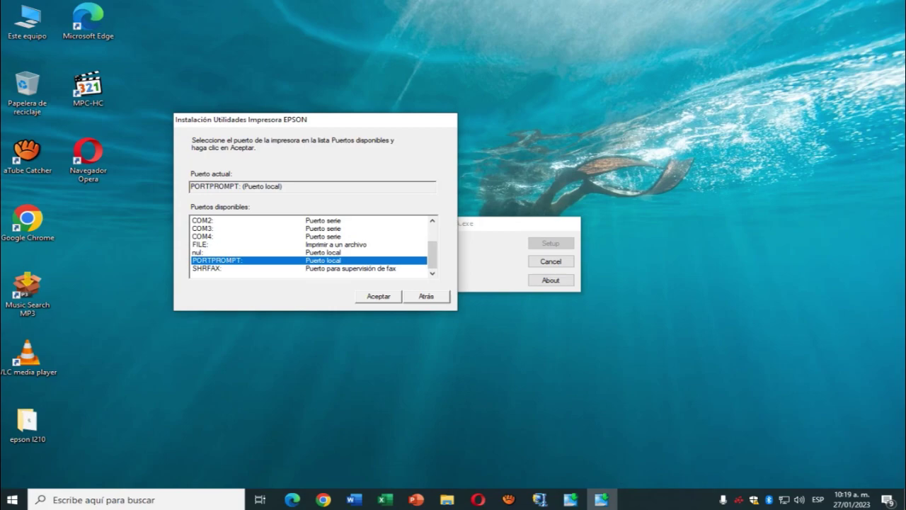
{"action": "left_click", "coordinate": [378, 296]}
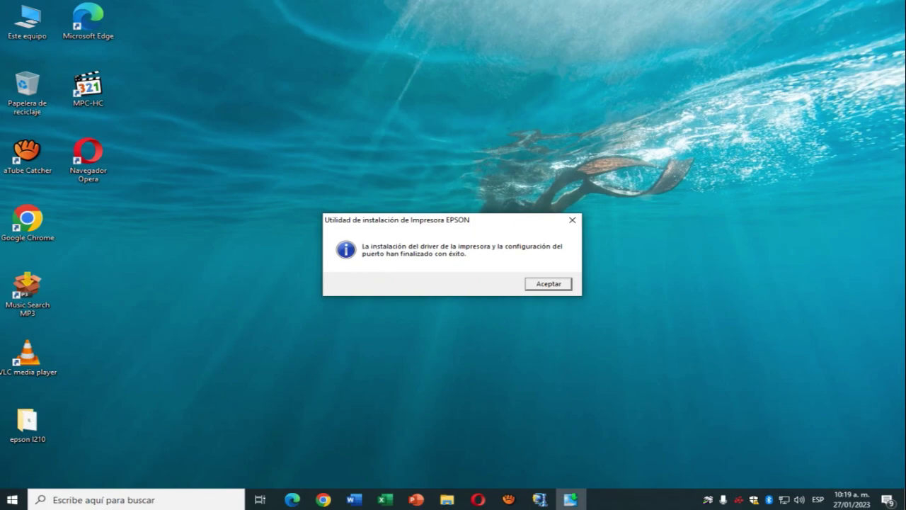
{"action": "key", "text": "space"}
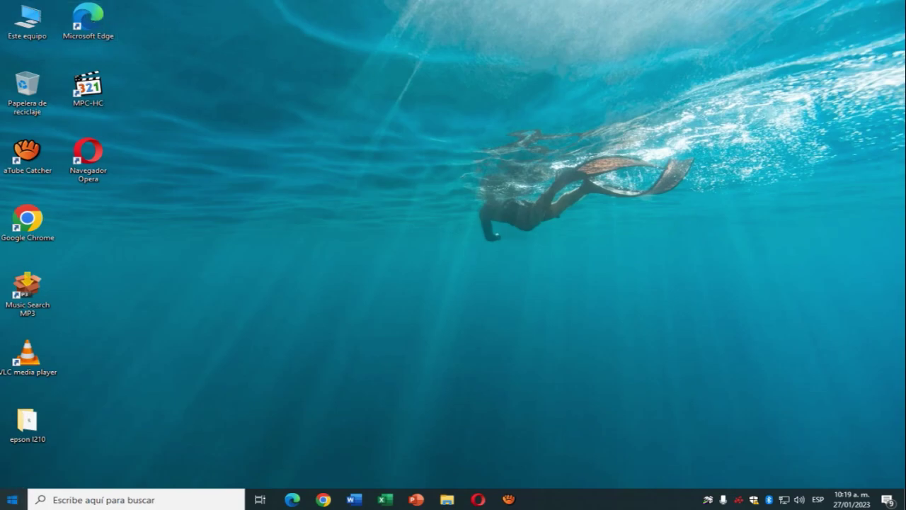
Step: Open Dispositivos e impresoras from the Control Panel and start adding a printer that is not in the detected list
{"action": "left_click", "coordinate": [12, 499]}
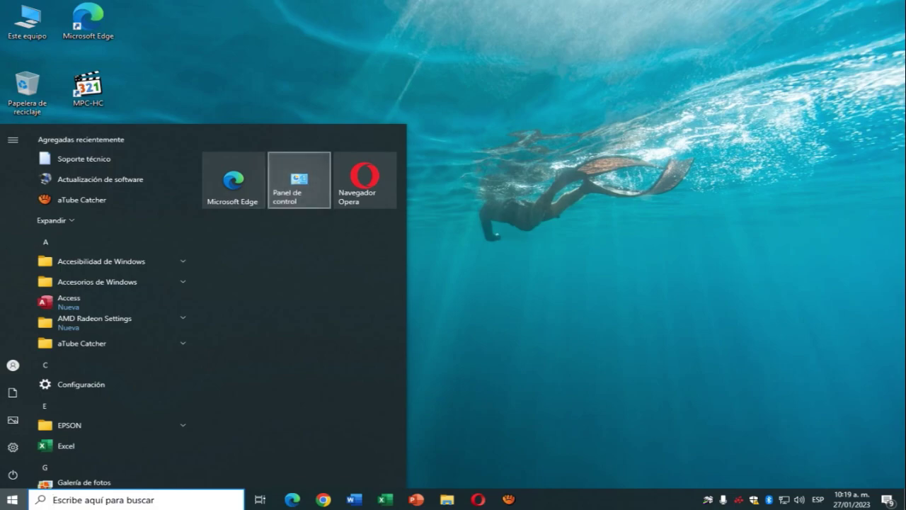
{"action": "left_click", "coordinate": [532, 225]}
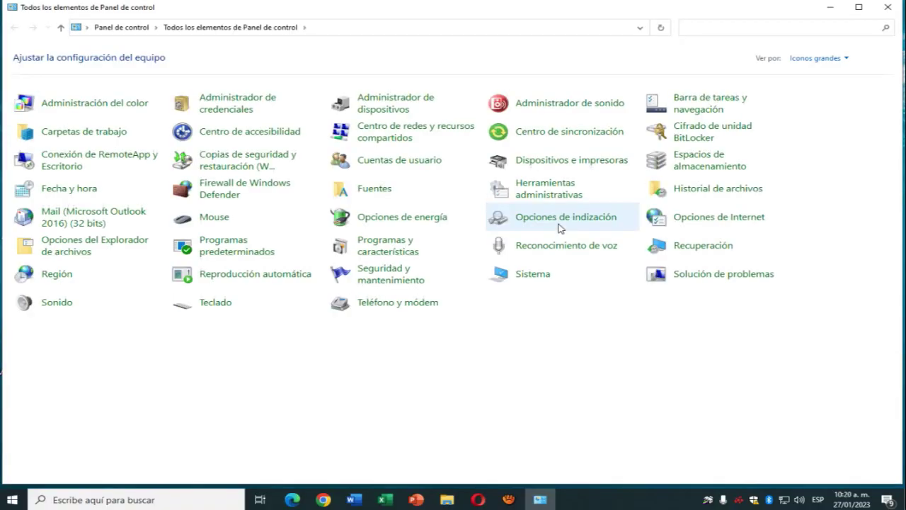
{"action": "left_click", "coordinate": [559, 163]}
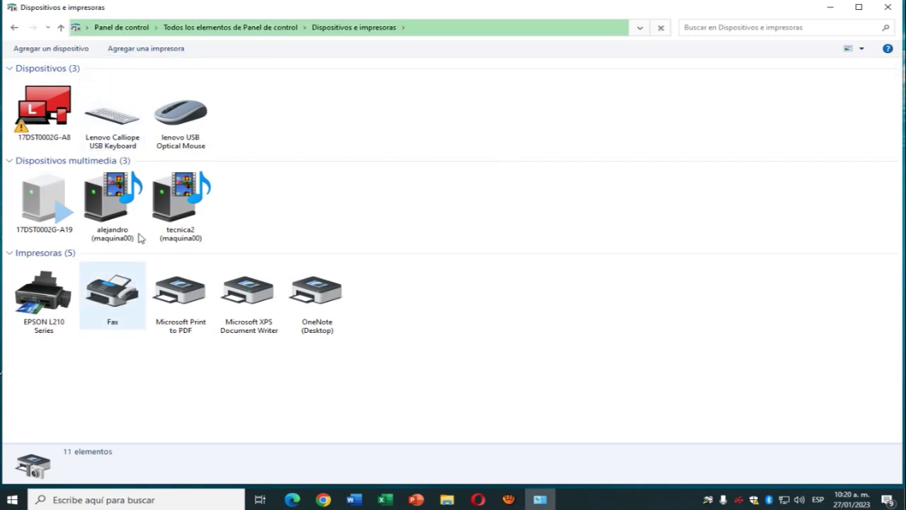
{"action": "left_click", "coordinate": [160, 50]}
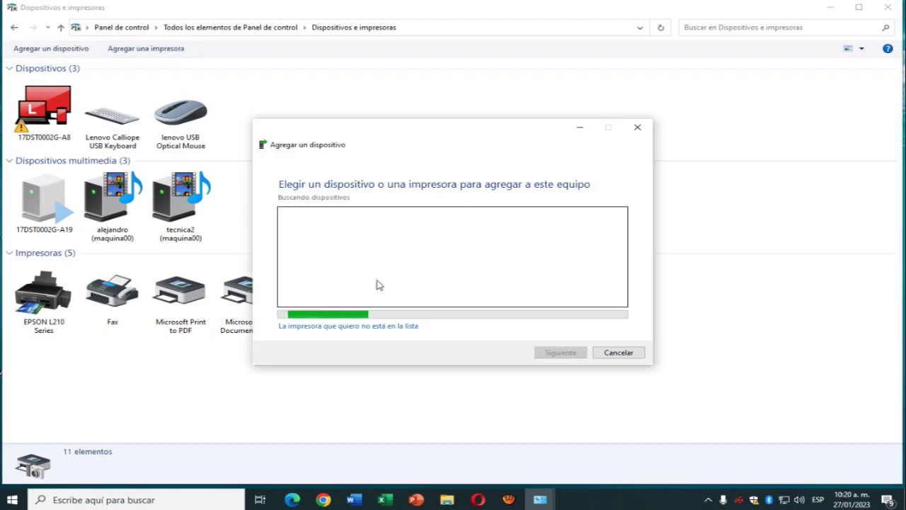
{"action": "left_click", "coordinate": [299, 328]}
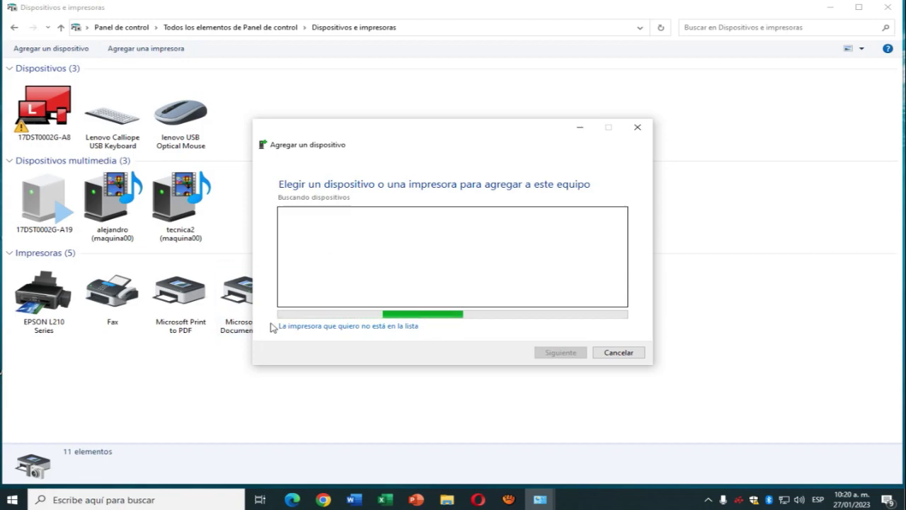
{"action": "left_click", "coordinate": [386, 326]}
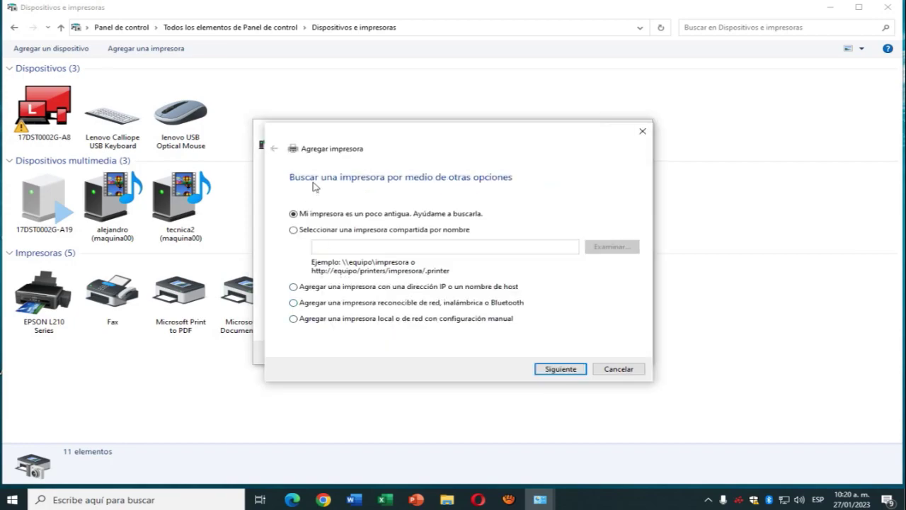
Step: Choose to add a shared printer by name and pick EPSON L210 Series from the network computer MAQUINA00
{"action": "left_click", "coordinate": [294, 230]}
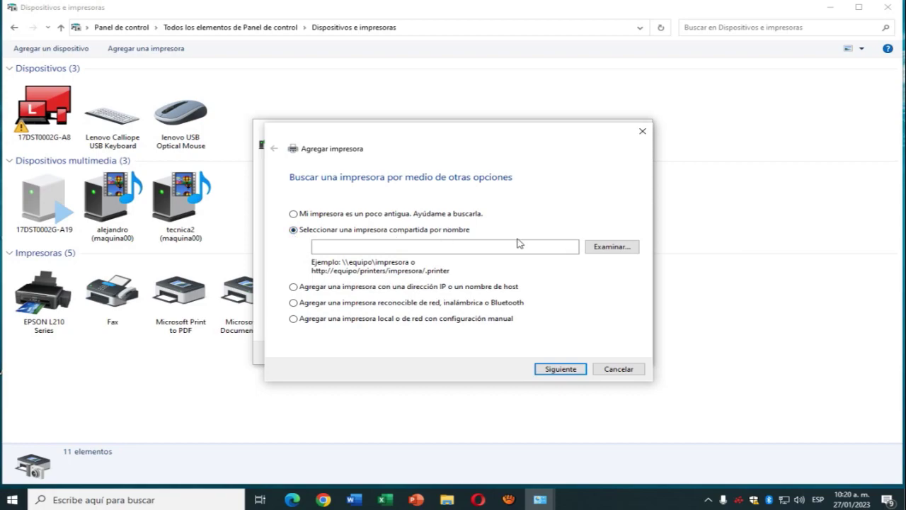
{"action": "left_click", "coordinate": [610, 247]}
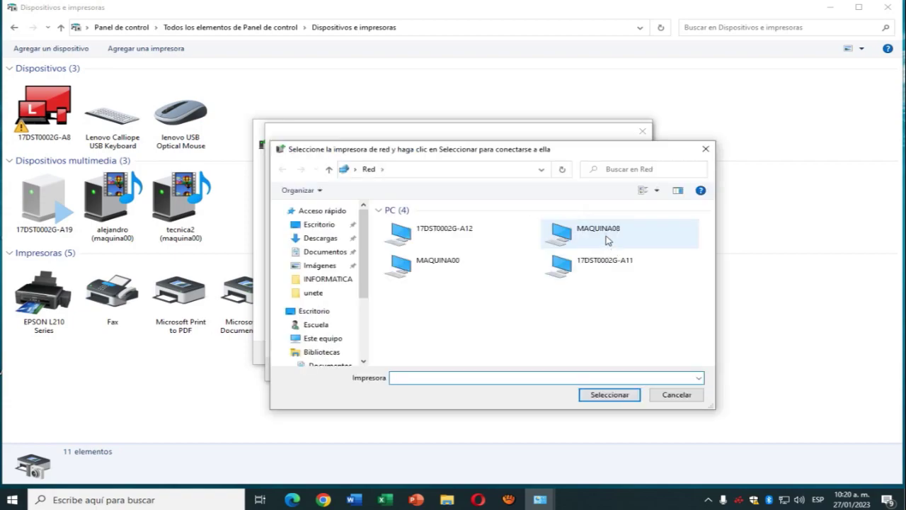
{"action": "left_click", "coordinate": [431, 265]}
{"action": "left_click", "coordinate": [603, 395]}
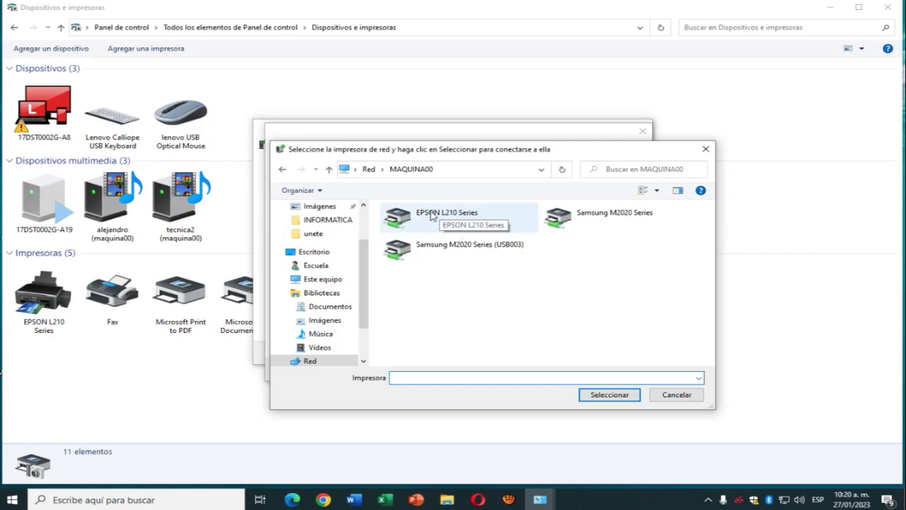
{"action": "left_click", "coordinate": [431, 216]}
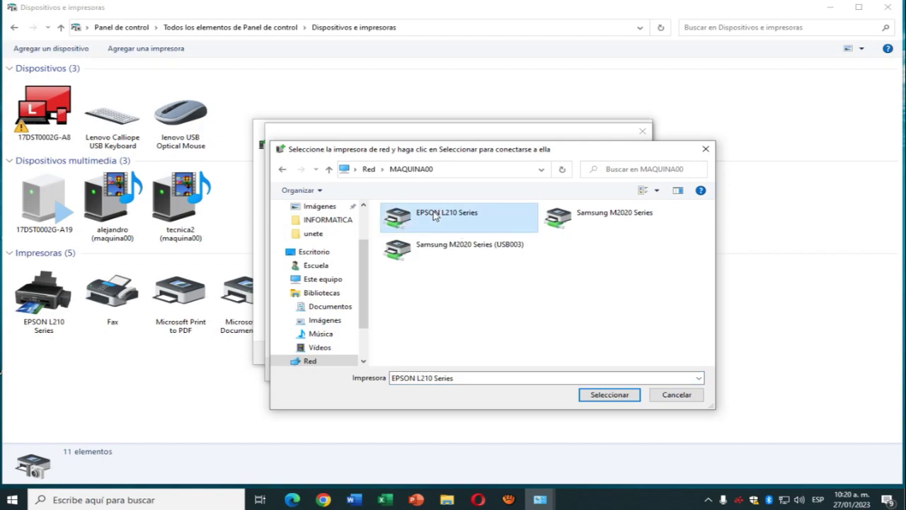
{"action": "left_click", "coordinate": [613, 394]}
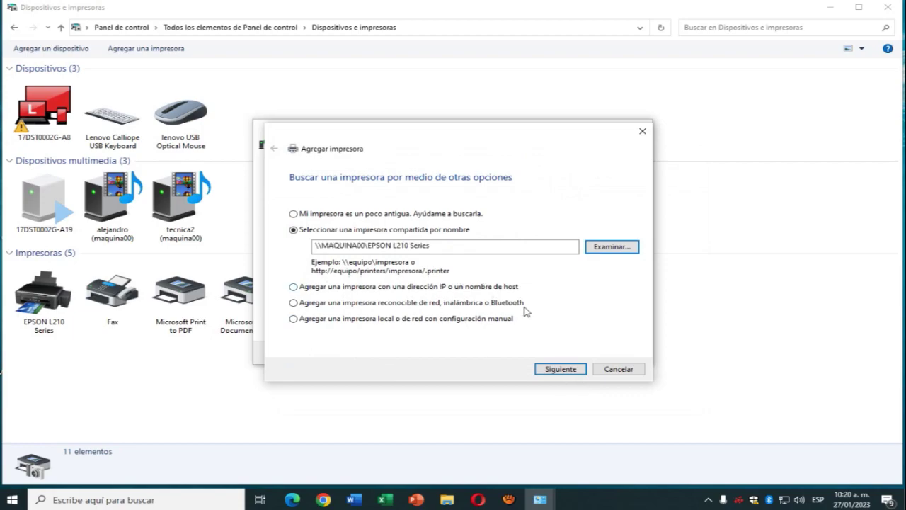
Step: Connect to \\MAQUINA00\EPSON L210 Series and finish the add-printer wizard without printing a test page
{"action": "left_click", "coordinate": [560, 369]}
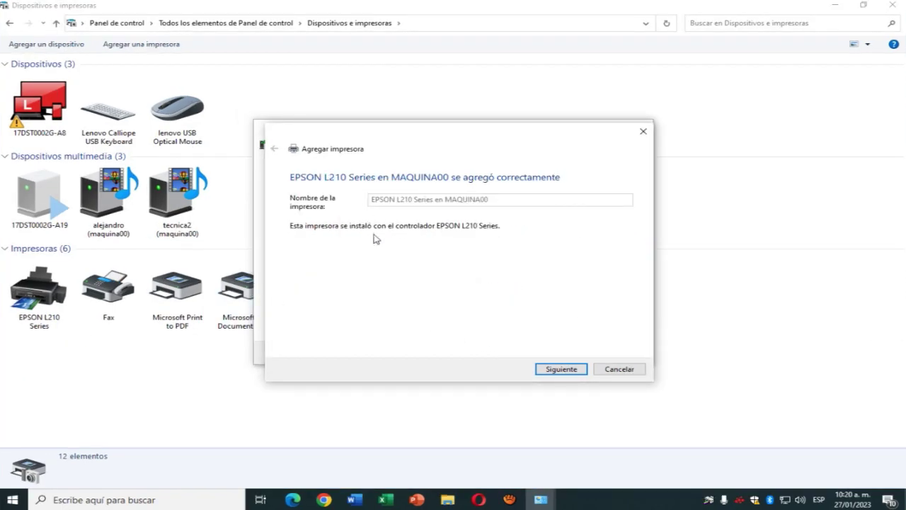
{"action": "left_click", "coordinate": [559, 369]}
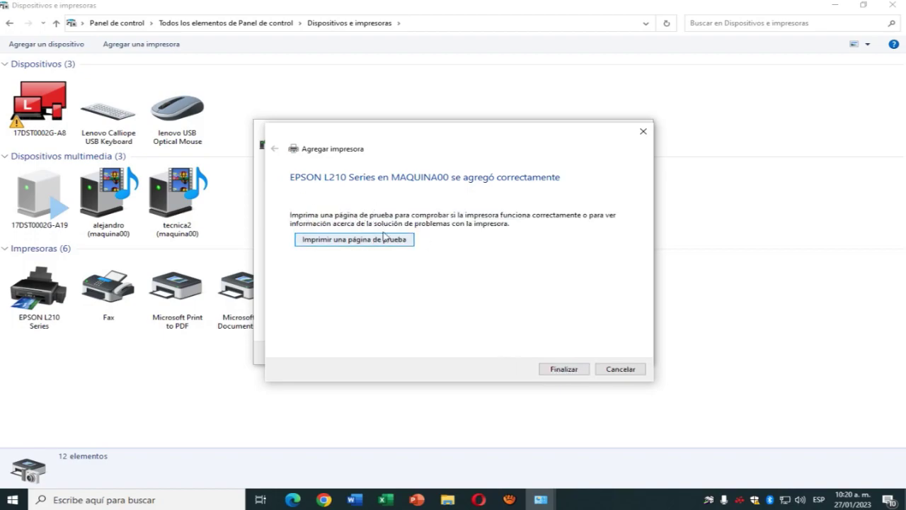
{"action": "left_click", "coordinate": [564, 369]}
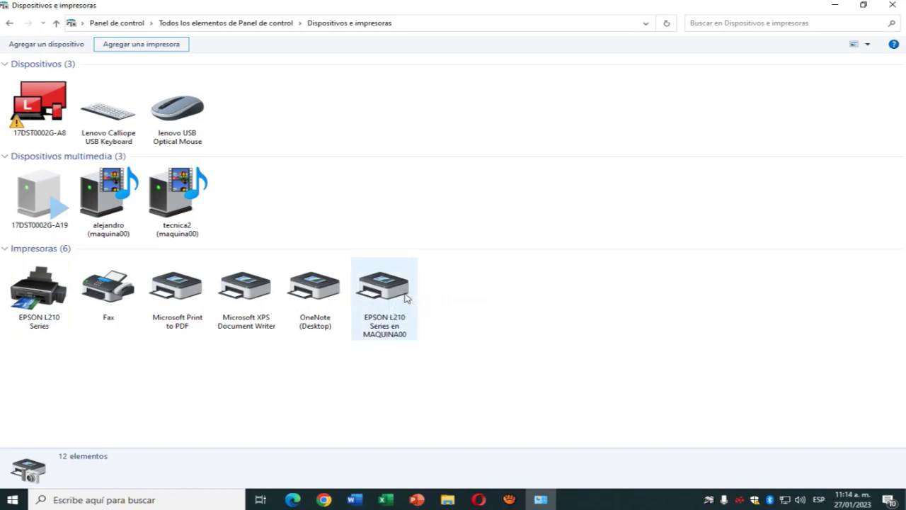
Step: Set EPSON L210 Series en MAQUINA00 as the default printer, accept the notice, and close Dispositivos e impresoras
{"action": "left_click", "coordinate": [405, 297]}
{"action": "right_click", "coordinate": [406, 297]}
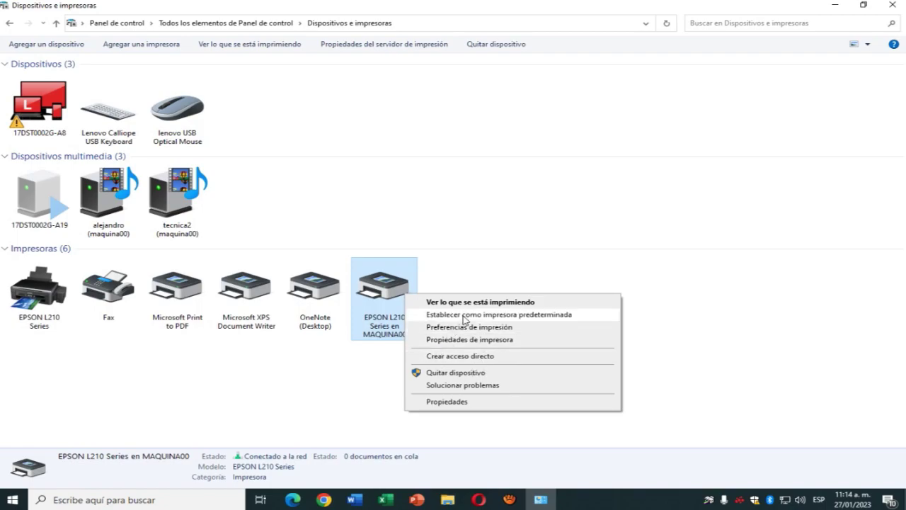
{"action": "left_click", "coordinate": [465, 316]}
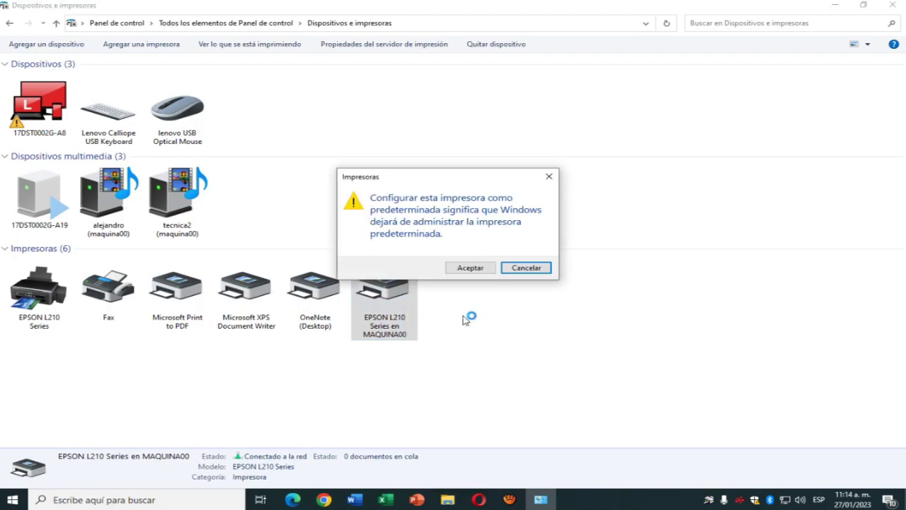
{"action": "left_click", "coordinate": [469, 268]}
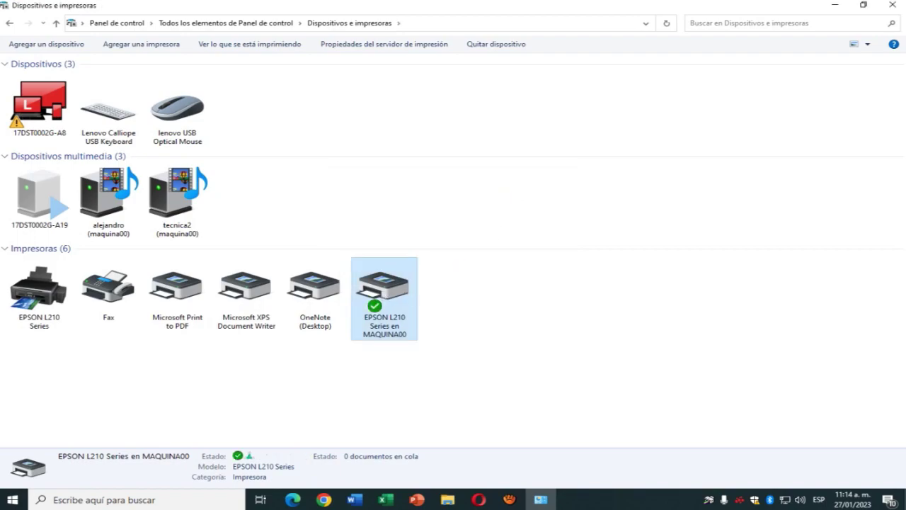
{"action": "left_click", "coordinate": [891, 5]}
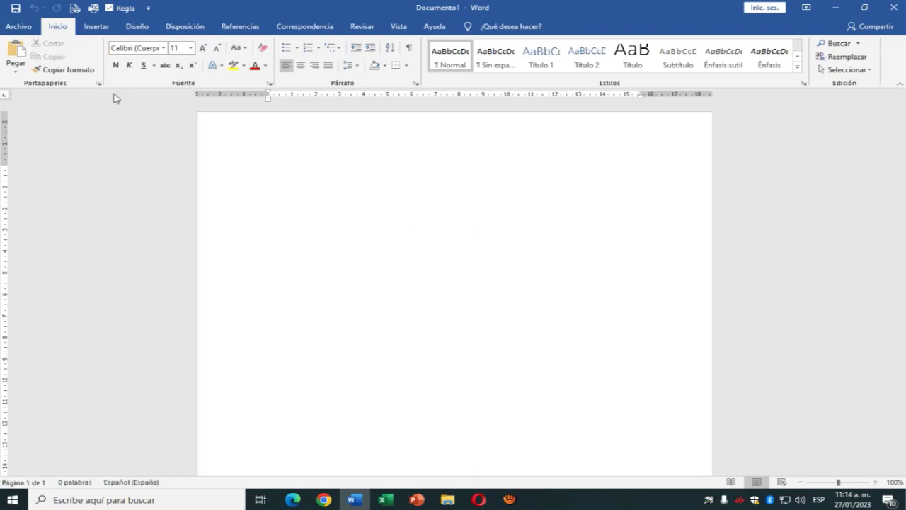
Step: In a blank Word document, write "Esto es una prueba de impresión" and insert the rojito image from the Descargas folder below it
{"action": "type", "text": "Esto es una prueba de impresión"}
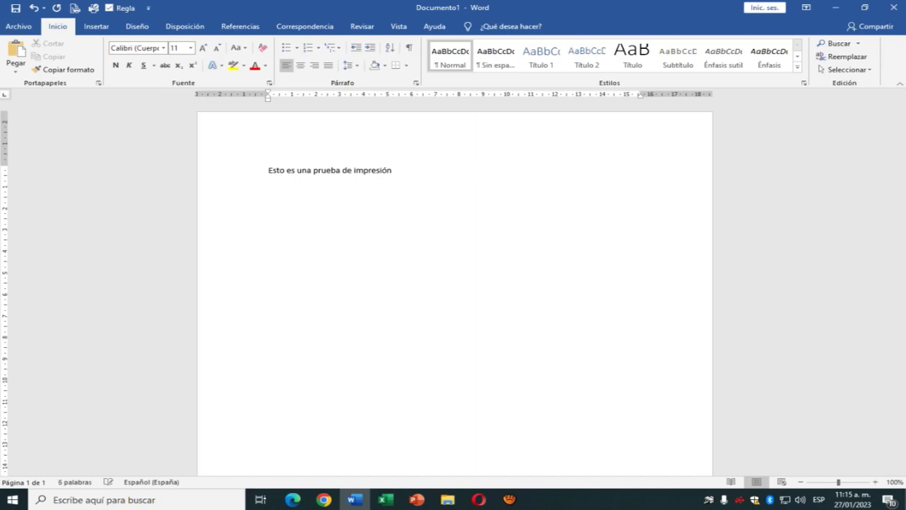
{"action": "left_click", "coordinate": [103, 29]}
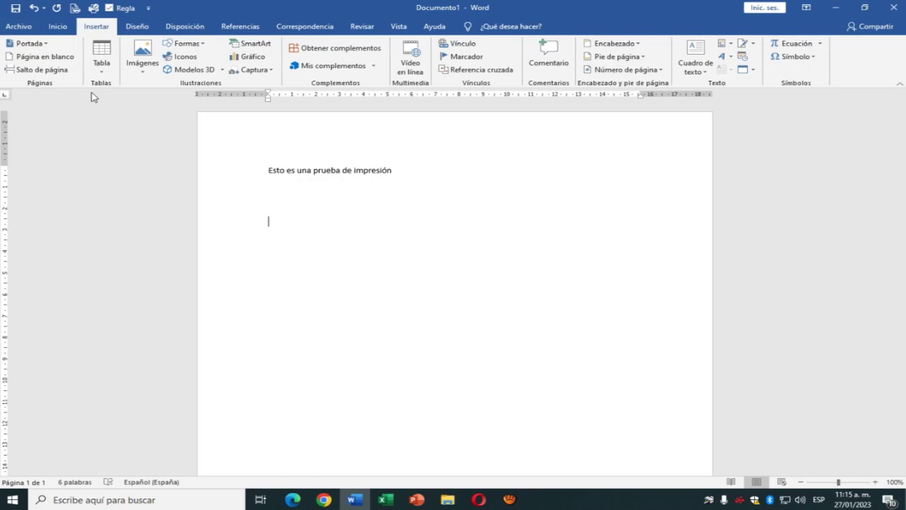
{"action": "left_click", "coordinate": [146, 62]}
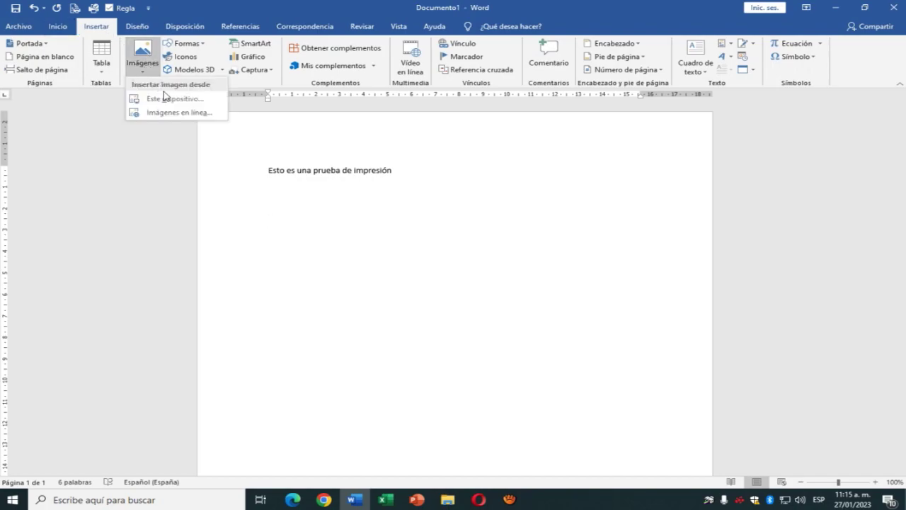
{"action": "left_click", "coordinate": [175, 100]}
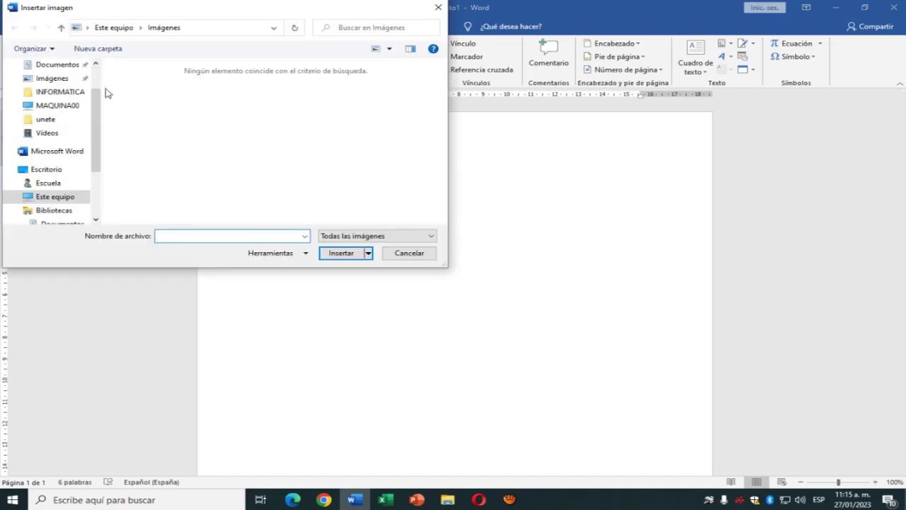
{"action": "left_click_drag", "start_coordinate": [96, 99], "coordinate": [97, 76]}
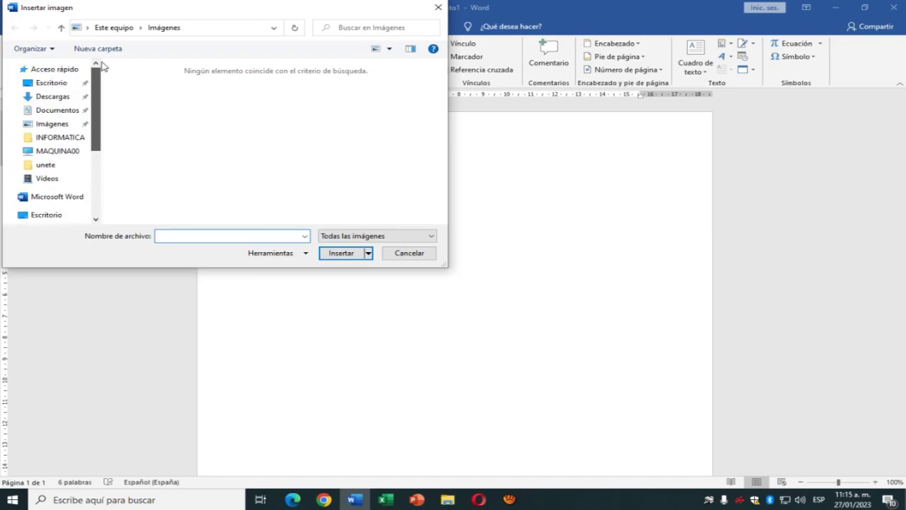
{"action": "left_click", "coordinate": [42, 96]}
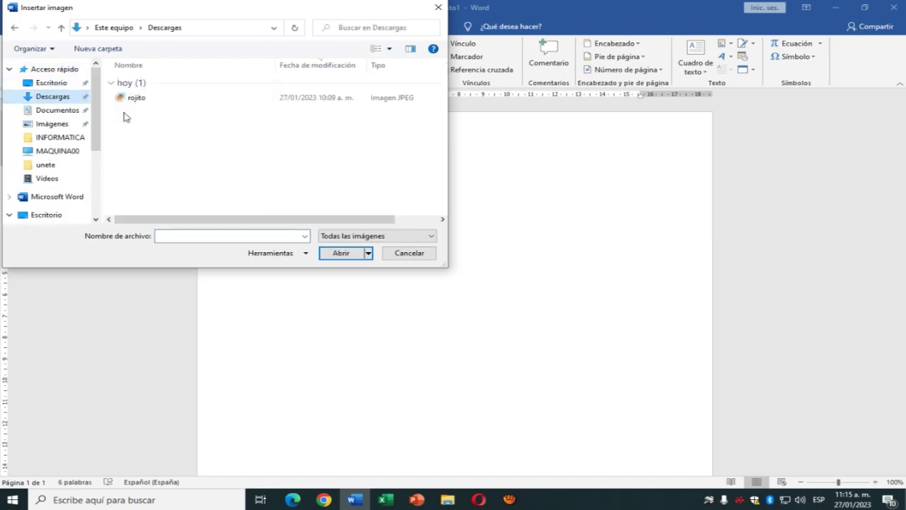
{"action": "double_click", "coordinate": [140, 104]}
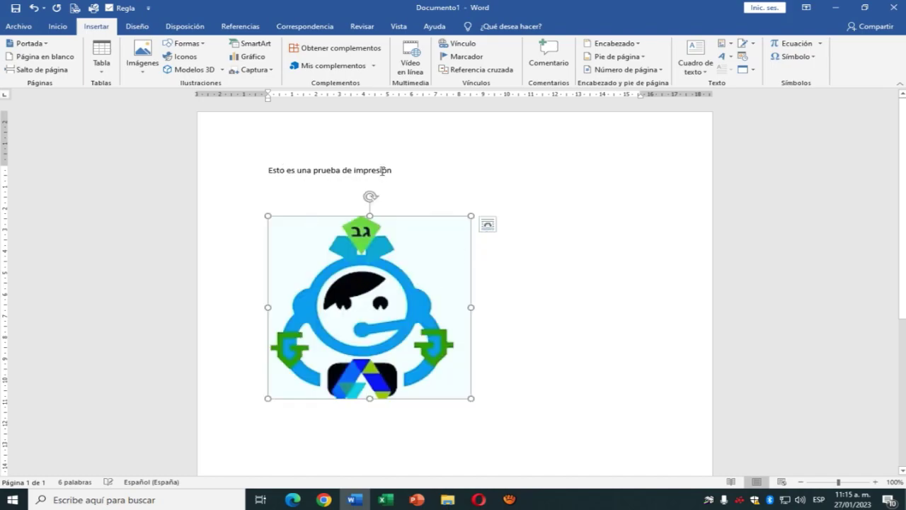
Step: Enlarge the sentence "Esto es una prueba de impresión" above the image by six font-size increments
{"action": "left_click", "coordinate": [429, 182]}
{"action": "left_click_drag", "start_coordinate": [430, 174], "coordinate": [233, 124]}
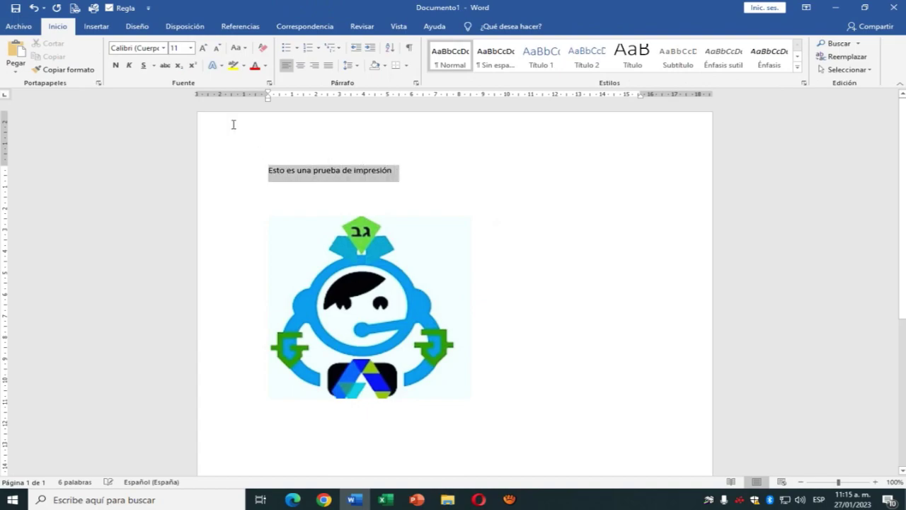
{"action": "left_click", "coordinate": [202, 48]}
{"action": "left_click", "coordinate": [203, 48]}
{"action": "left_click", "coordinate": [203, 48]}
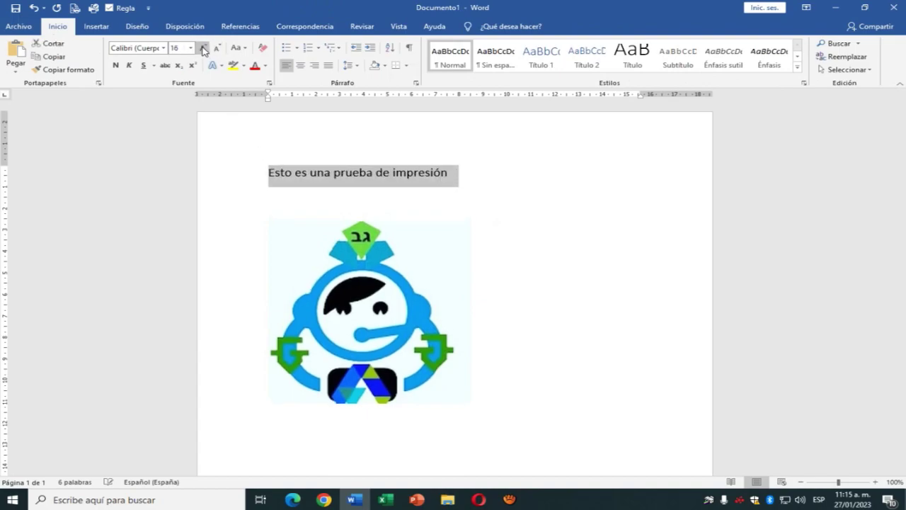
{"action": "left_click", "coordinate": [203, 48]}
{"action": "left_click", "coordinate": [203, 48]}
{"action": "left_click", "coordinate": [203, 48]}
{"action": "left_click", "coordinate": [562, 262]}
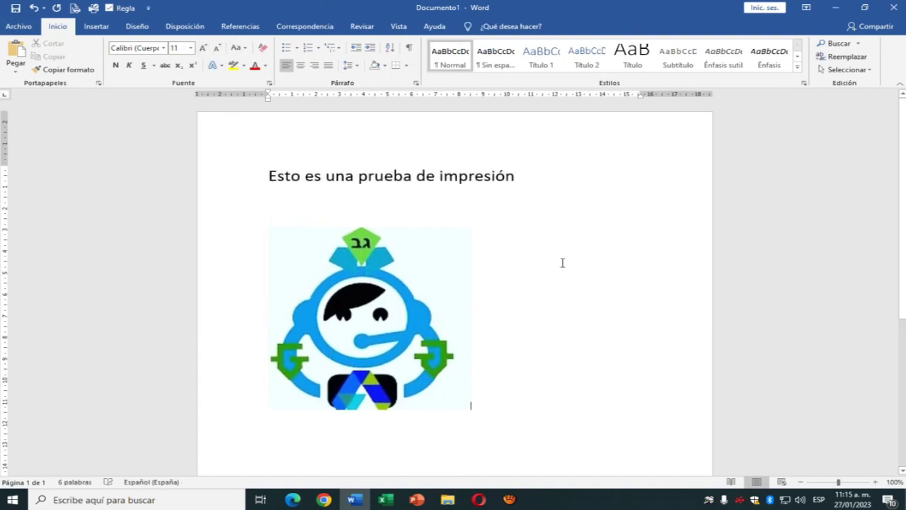
Step: Check the list of available printers and print one copy of the document on EPSON L210 Series en MAQUINA00
{"action": "left_click", "coordinate": [17, 27]}
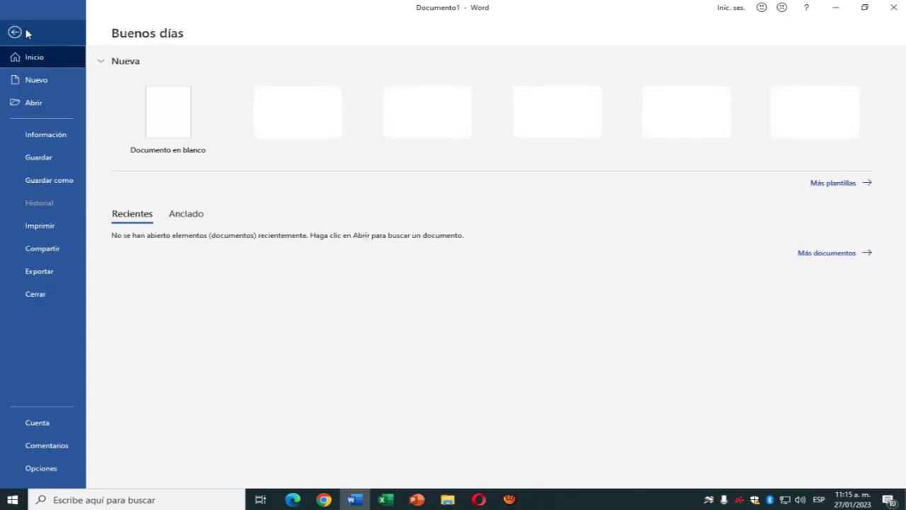
{"action": "left_click", "coordinate": [42, 226]}
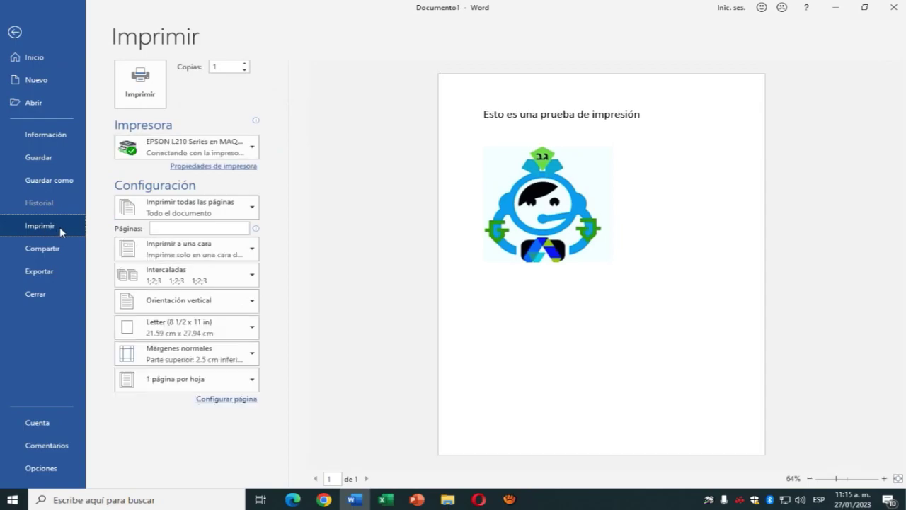
{"action": "left_click", "coordinate": [242, 151]}
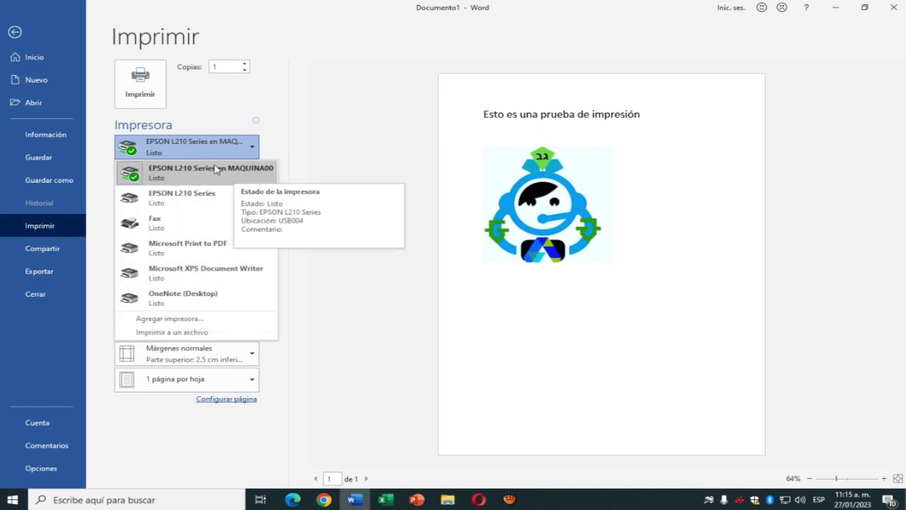
{"action": "left_click", "coordinate": [328, 147]}
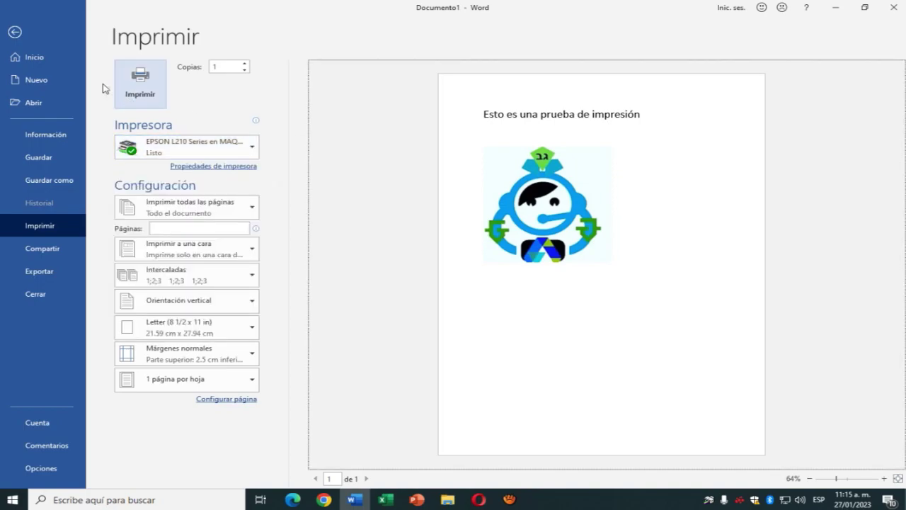
{"action": "left_click", "coordinate": [143, 84]}
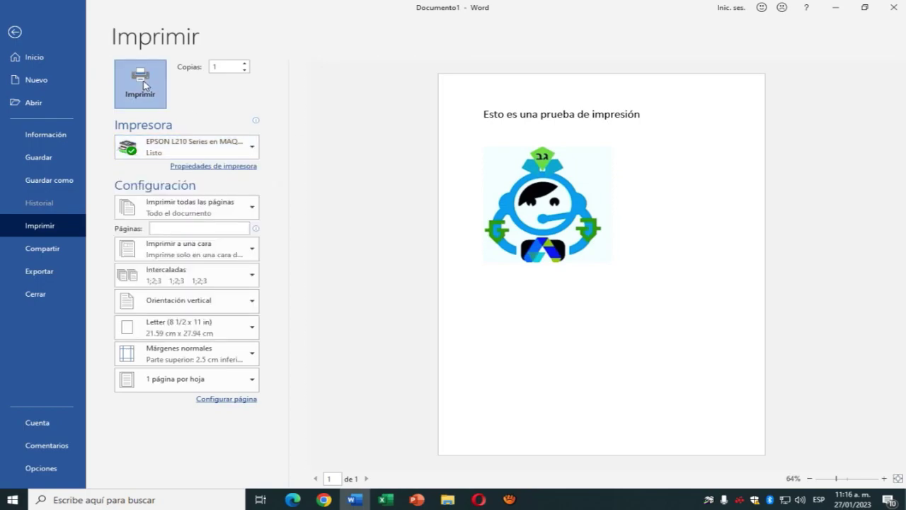